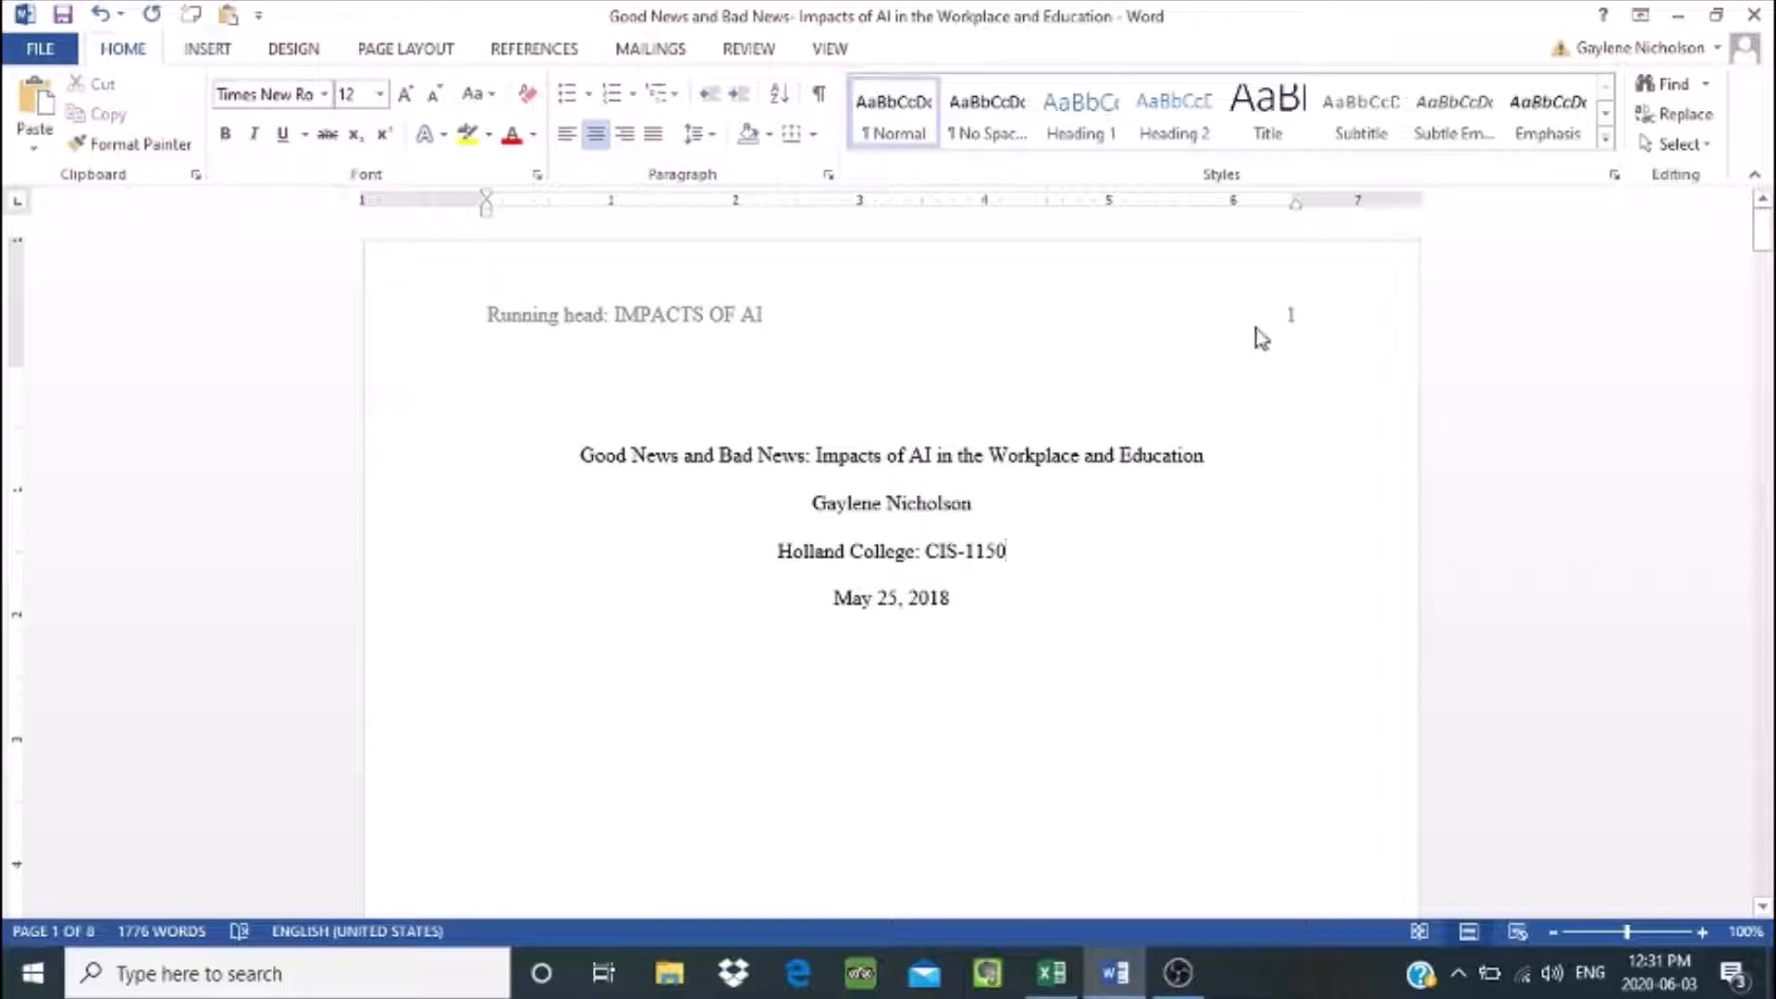
- Create a new blank document
left_click_drag(1762, 238, 1762, 323)
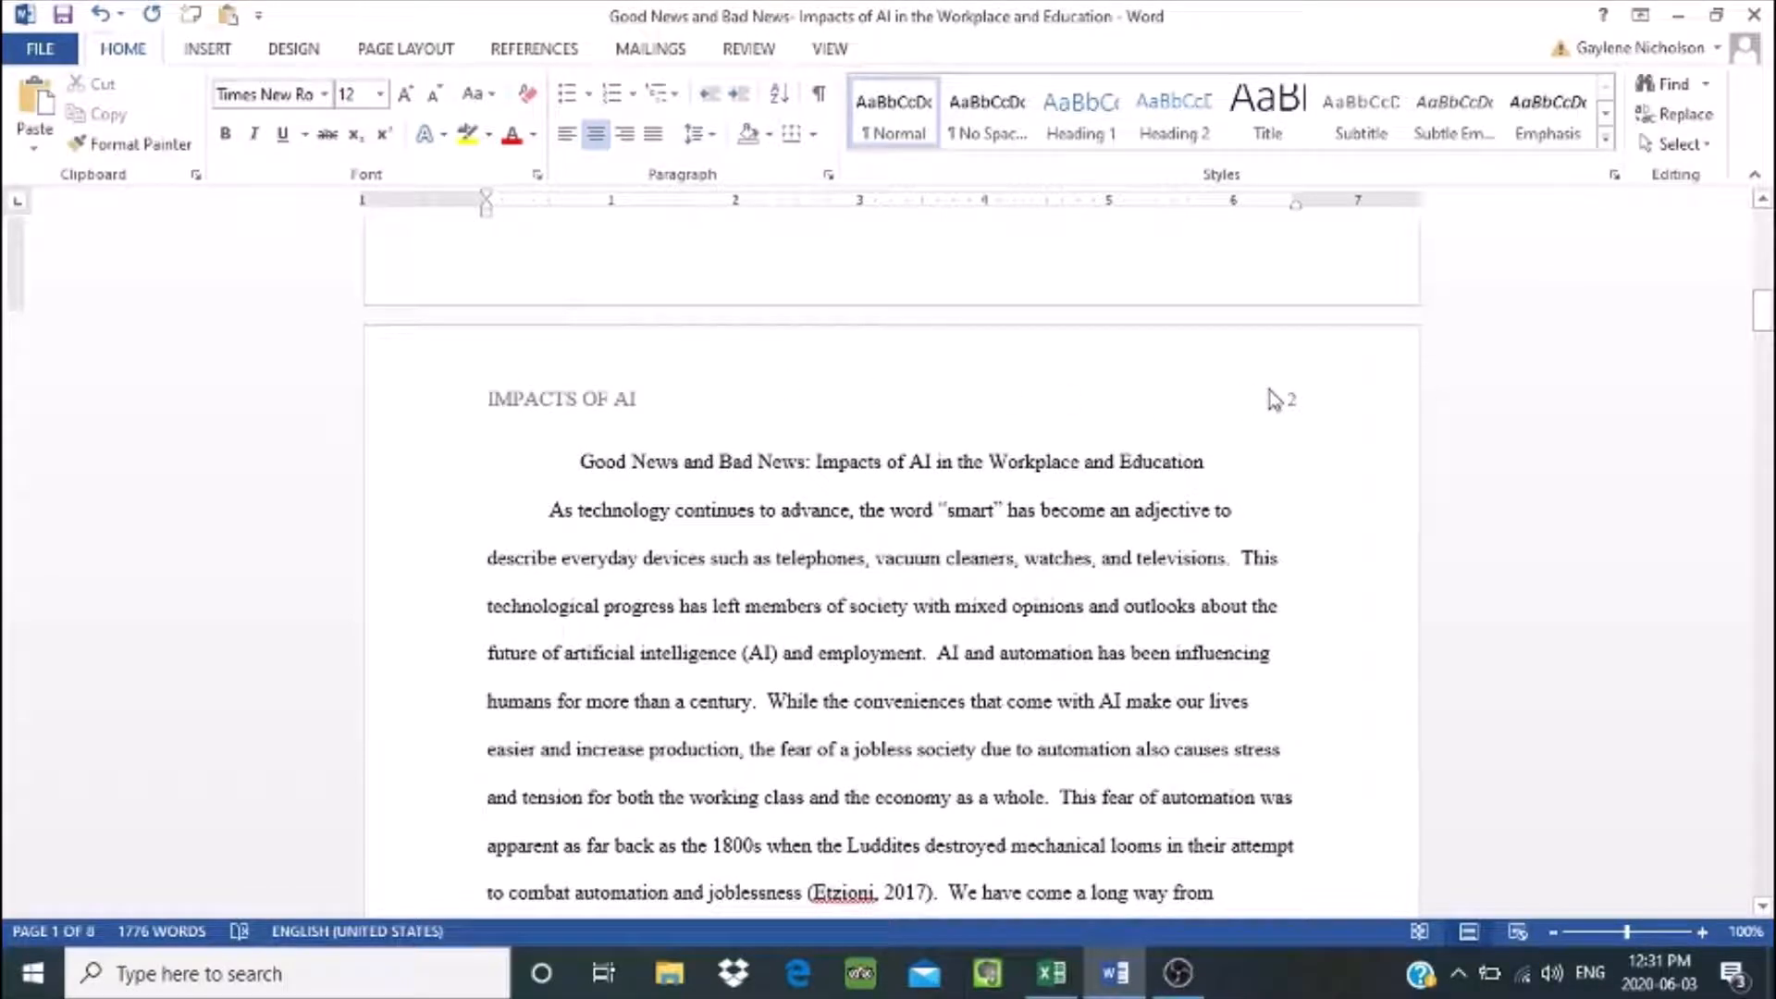
left_click(50, 57)
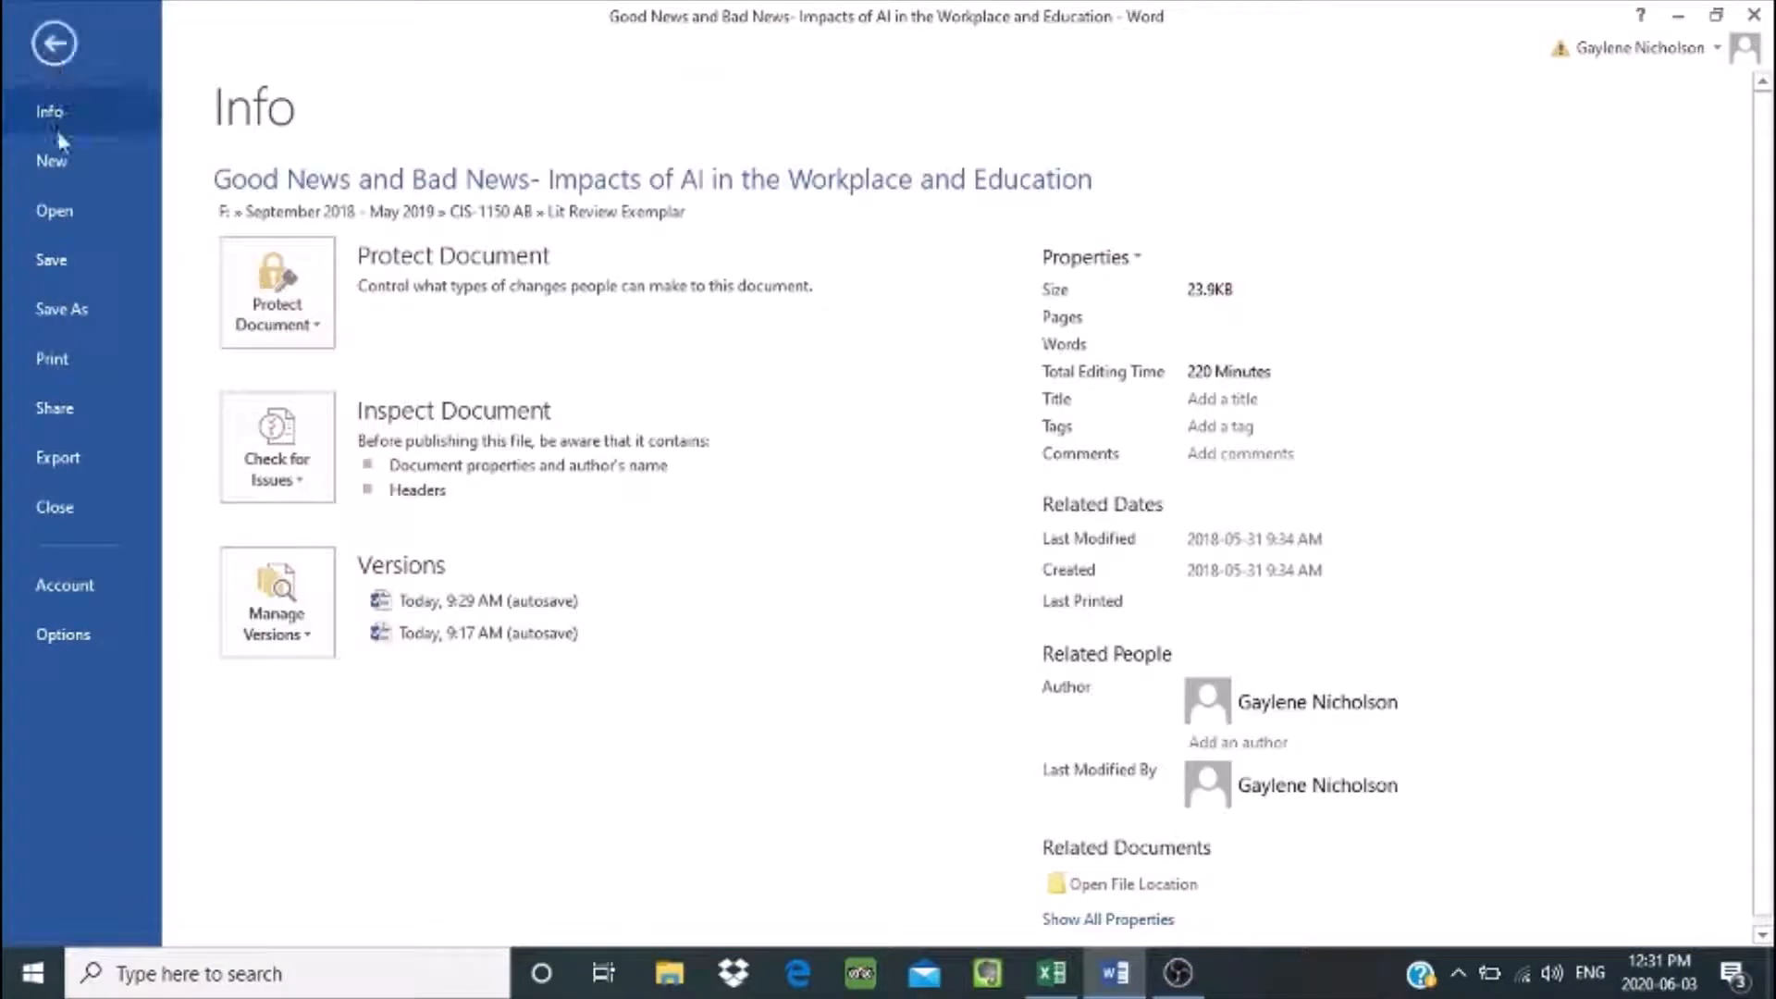
left_click(52, 165)
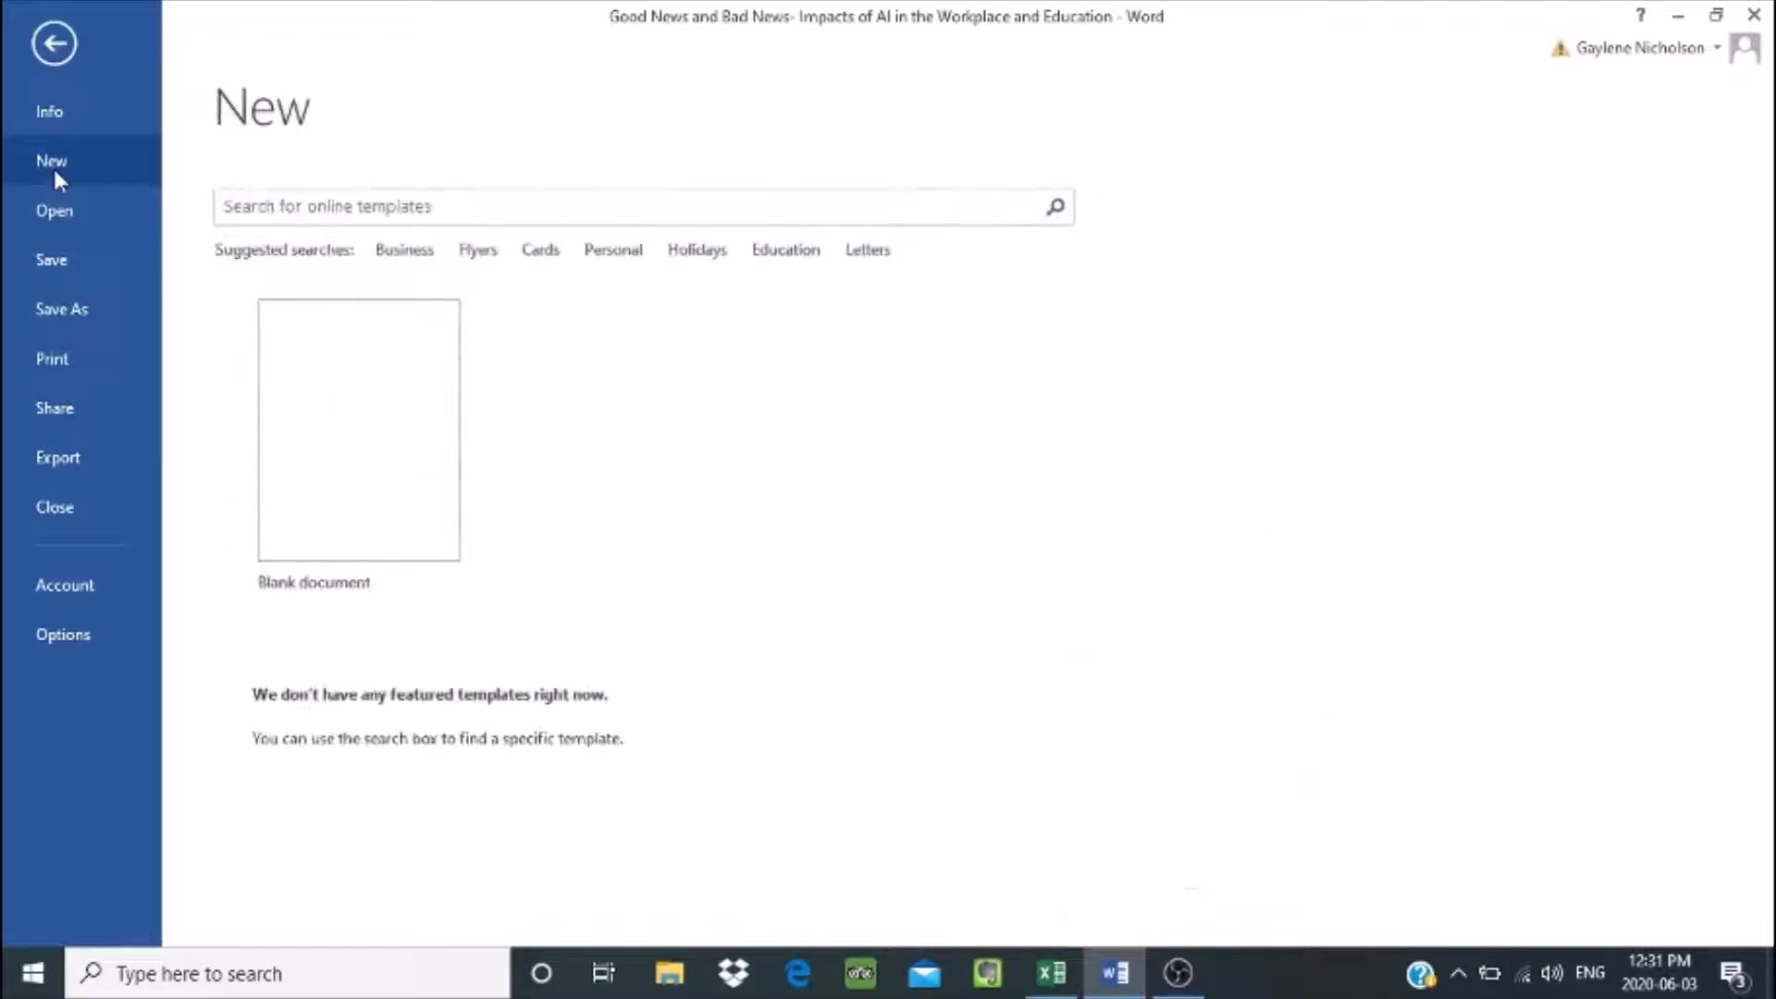
left_click(363, 366)
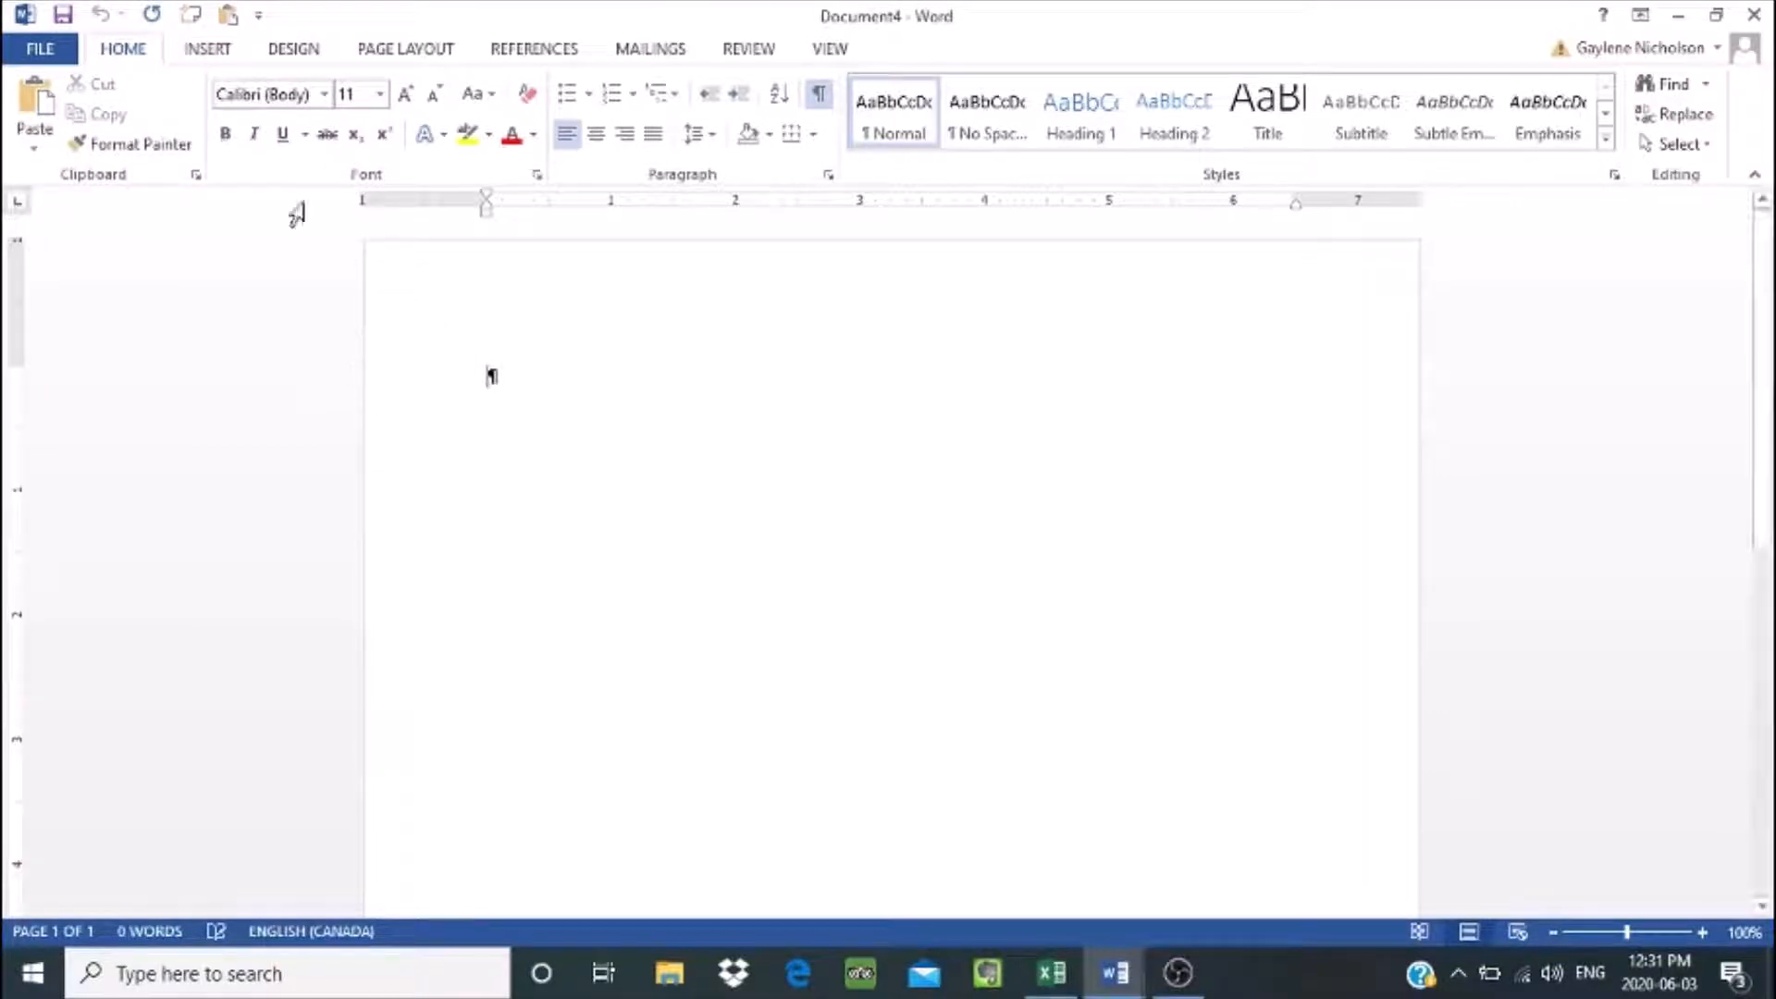
- Enable a different first-page header and insert a Plain Number 3 page number at the top of the first page
left_click(205, 51)
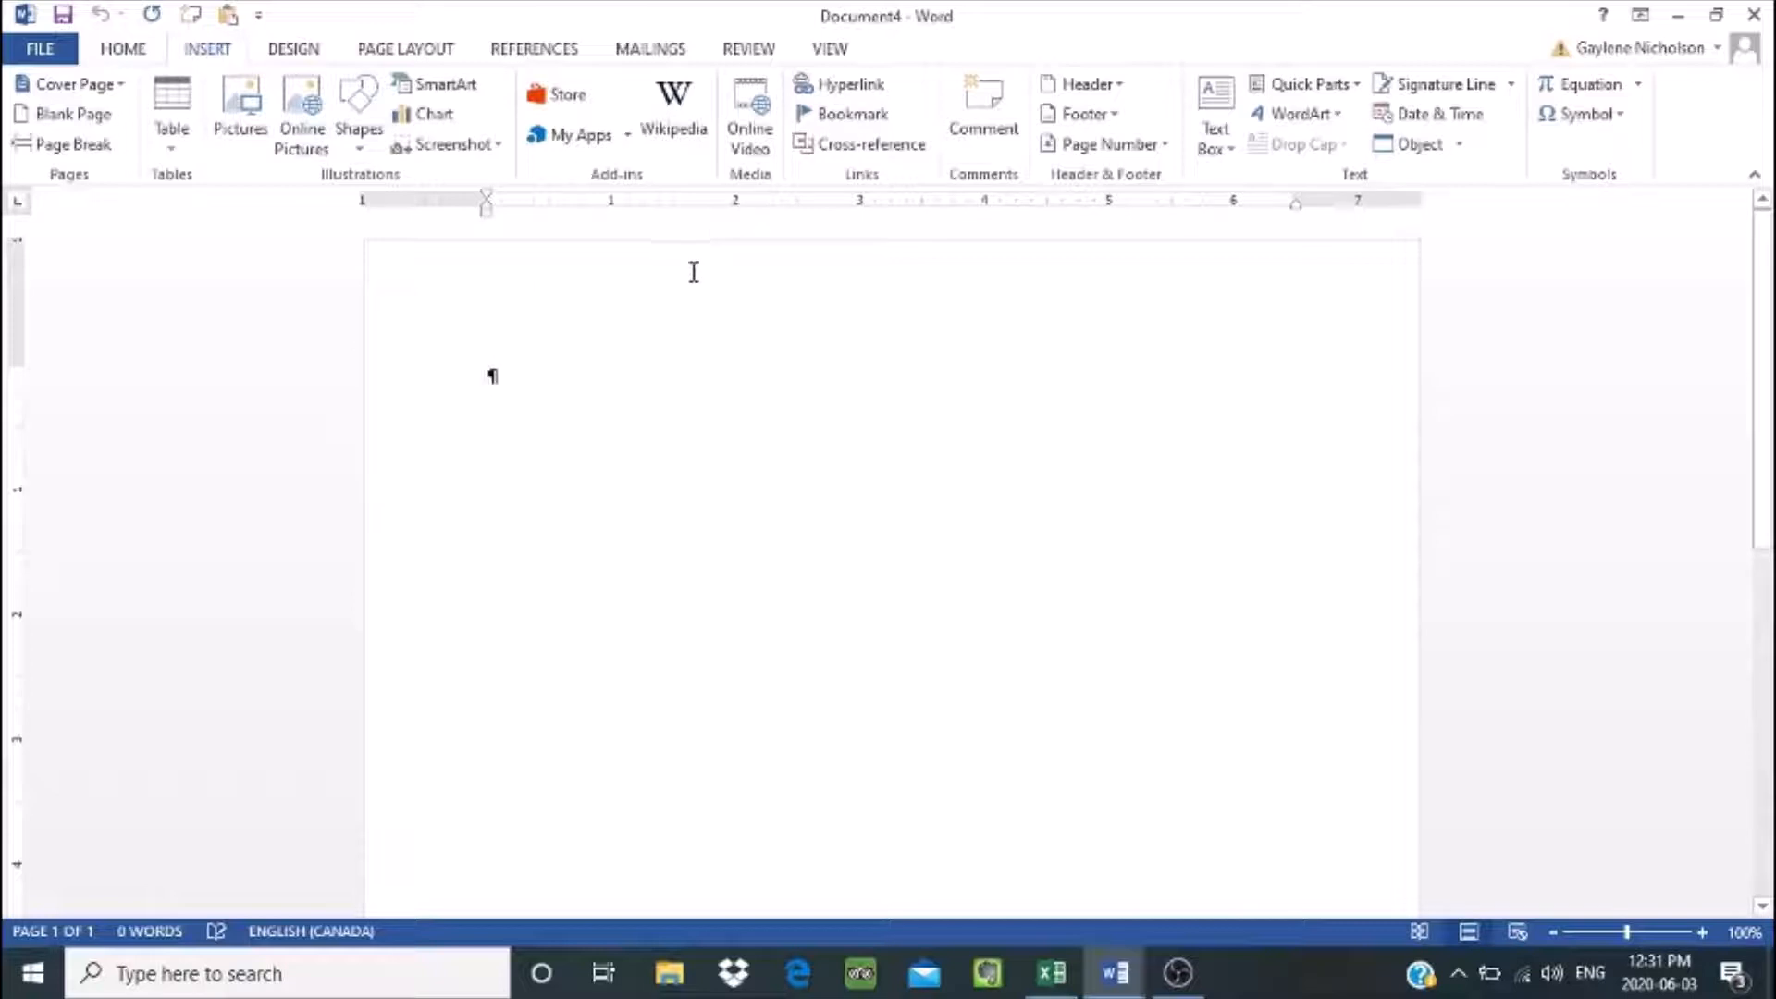
double_click(737, 296)
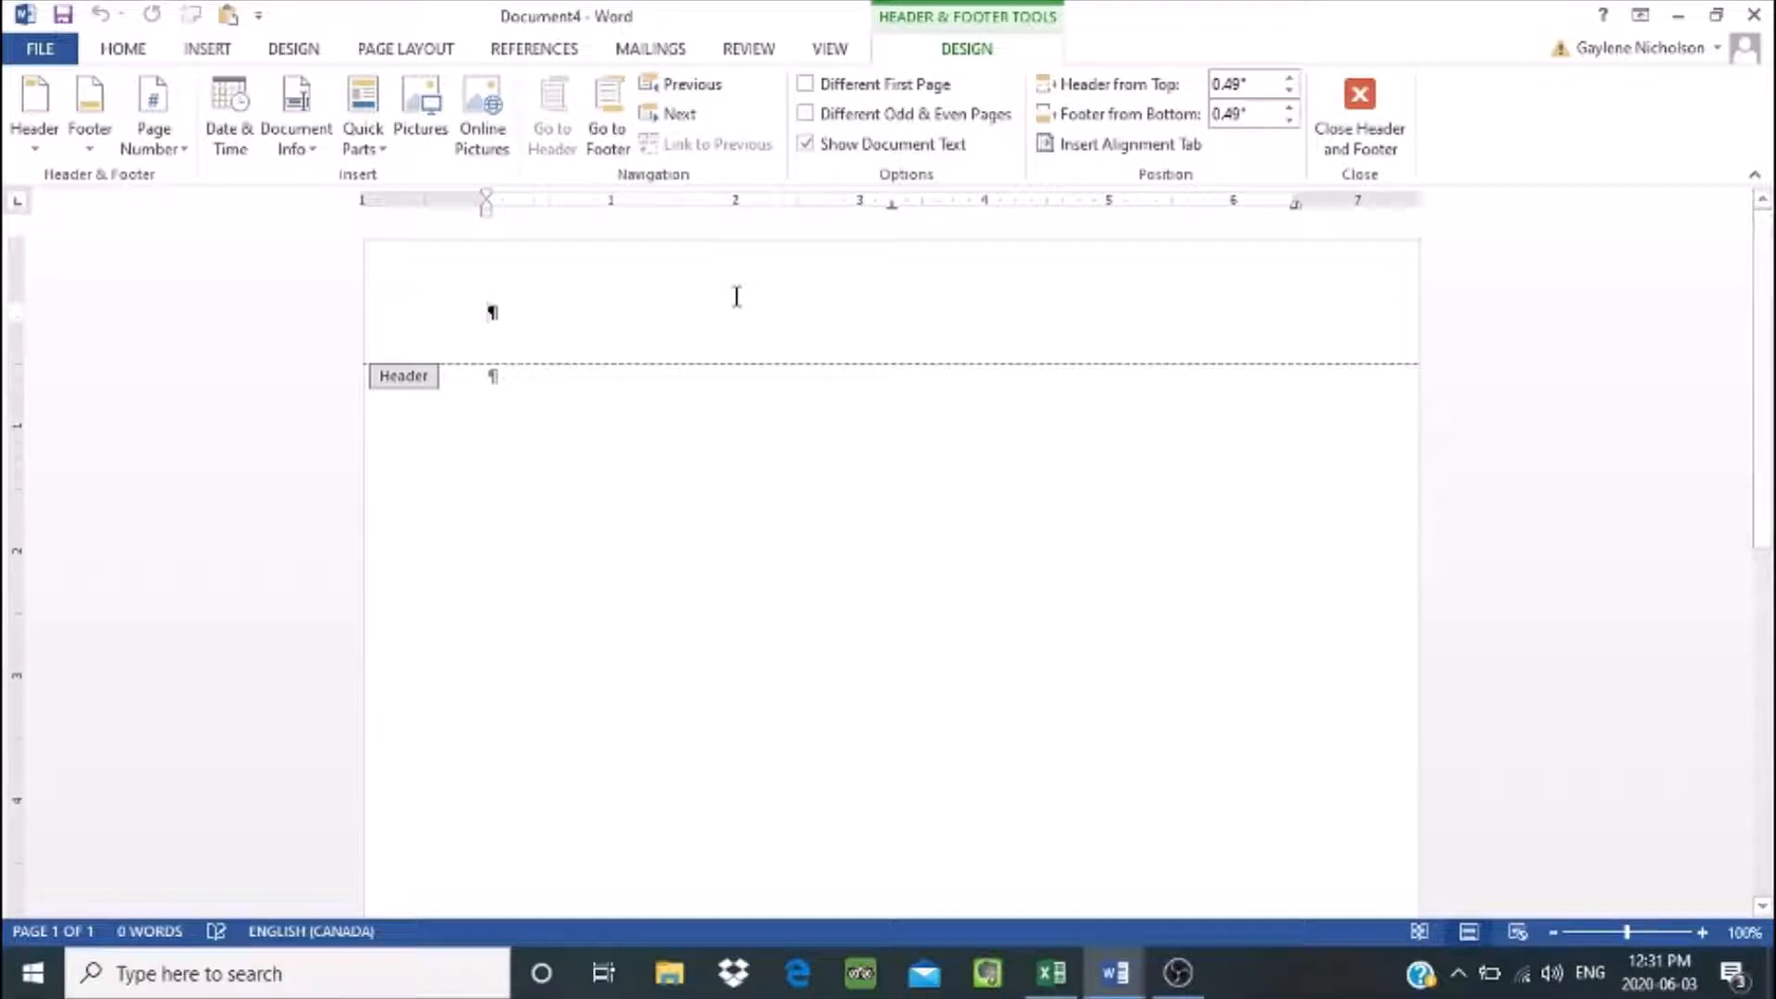
left_click(809, 94)
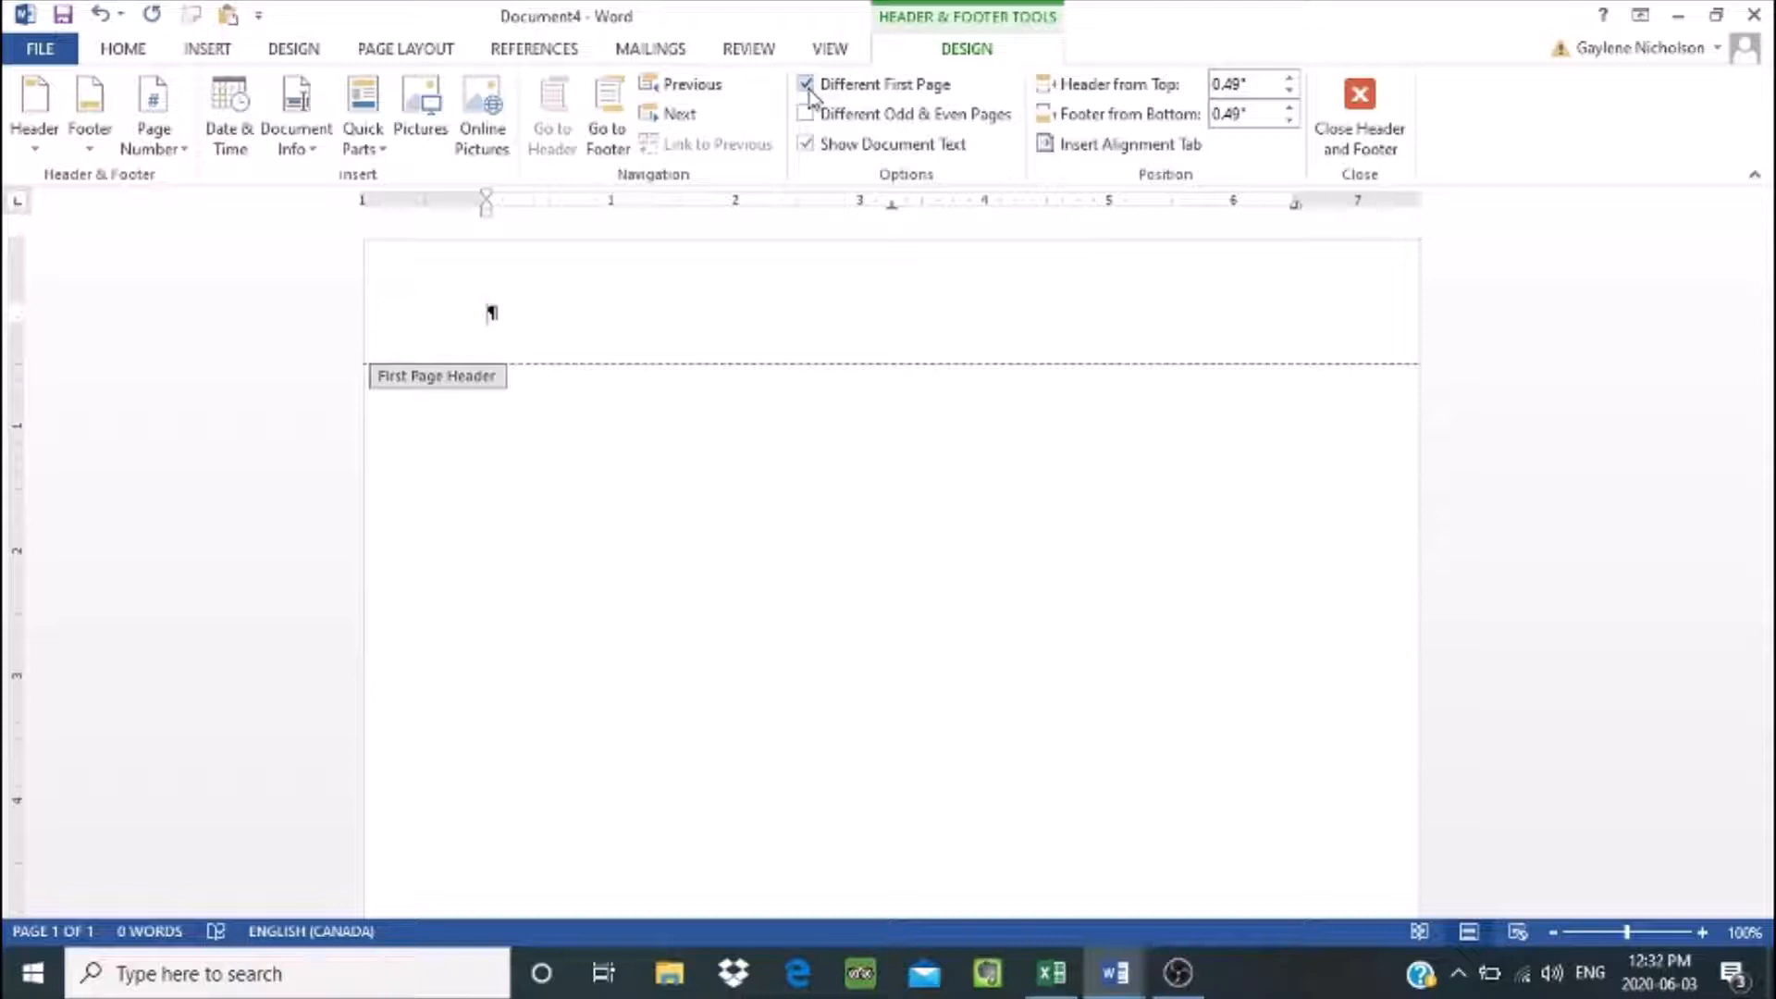
left_click(183, 159)
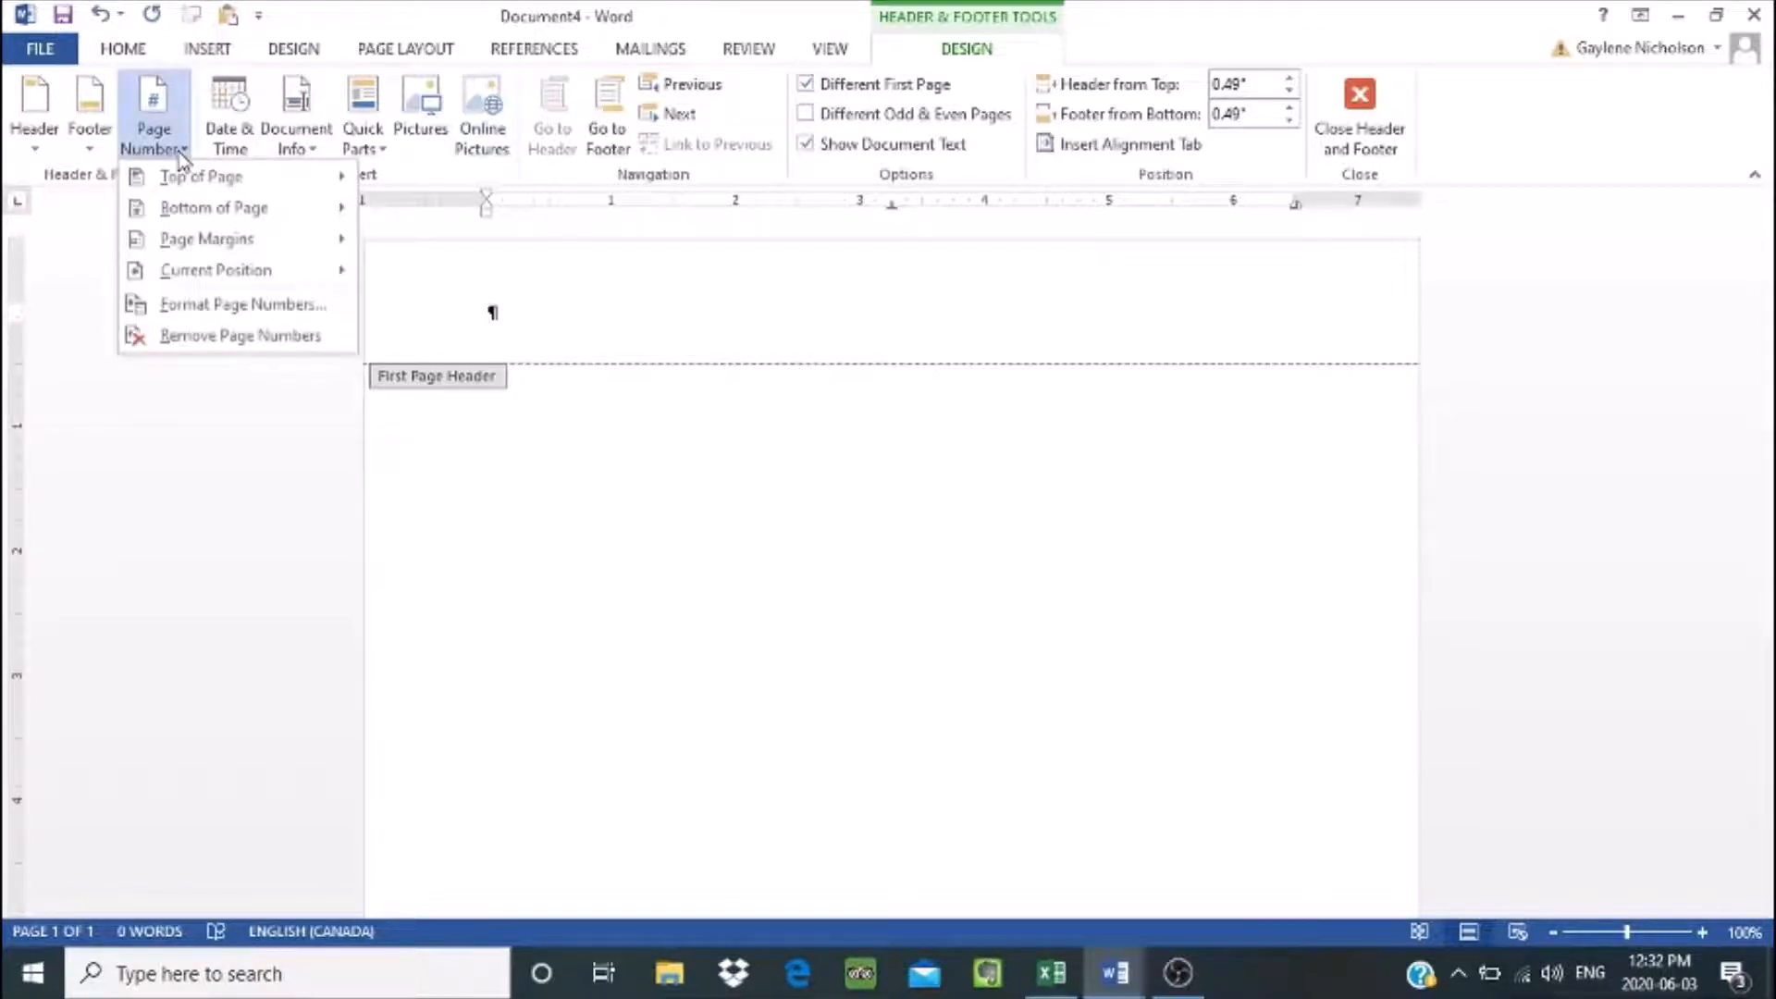
mouse_move(193, 180)
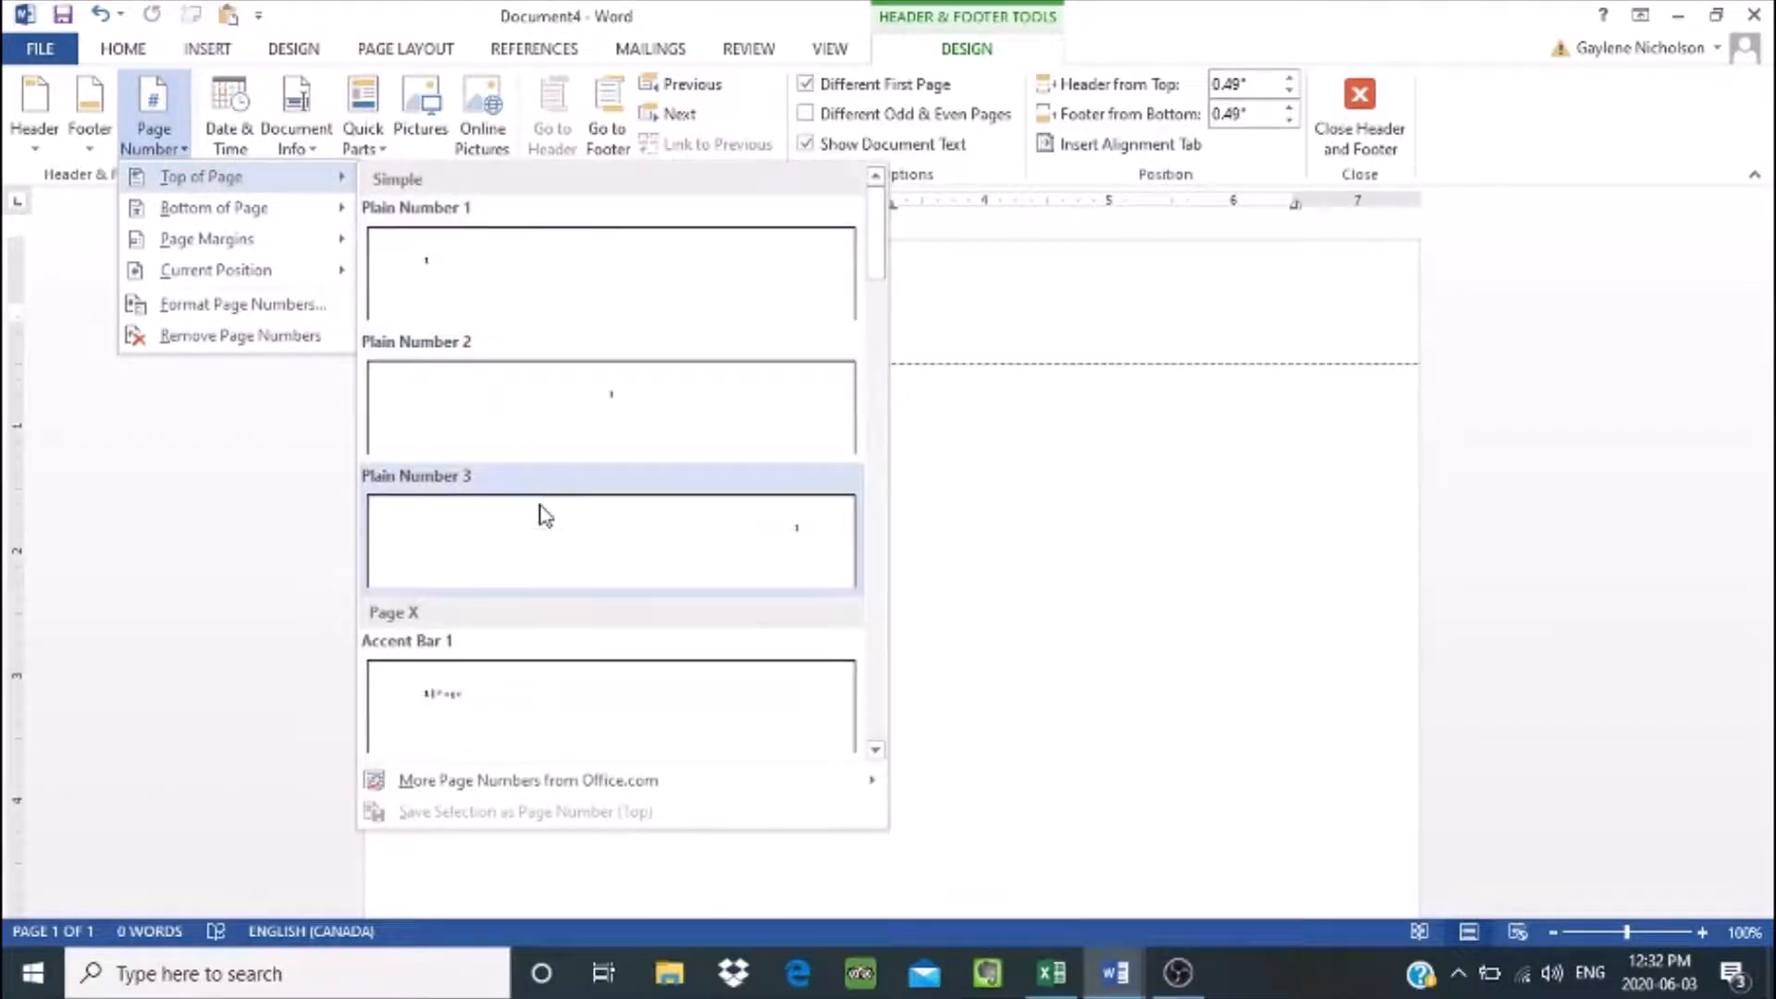
left_click(545, 516)
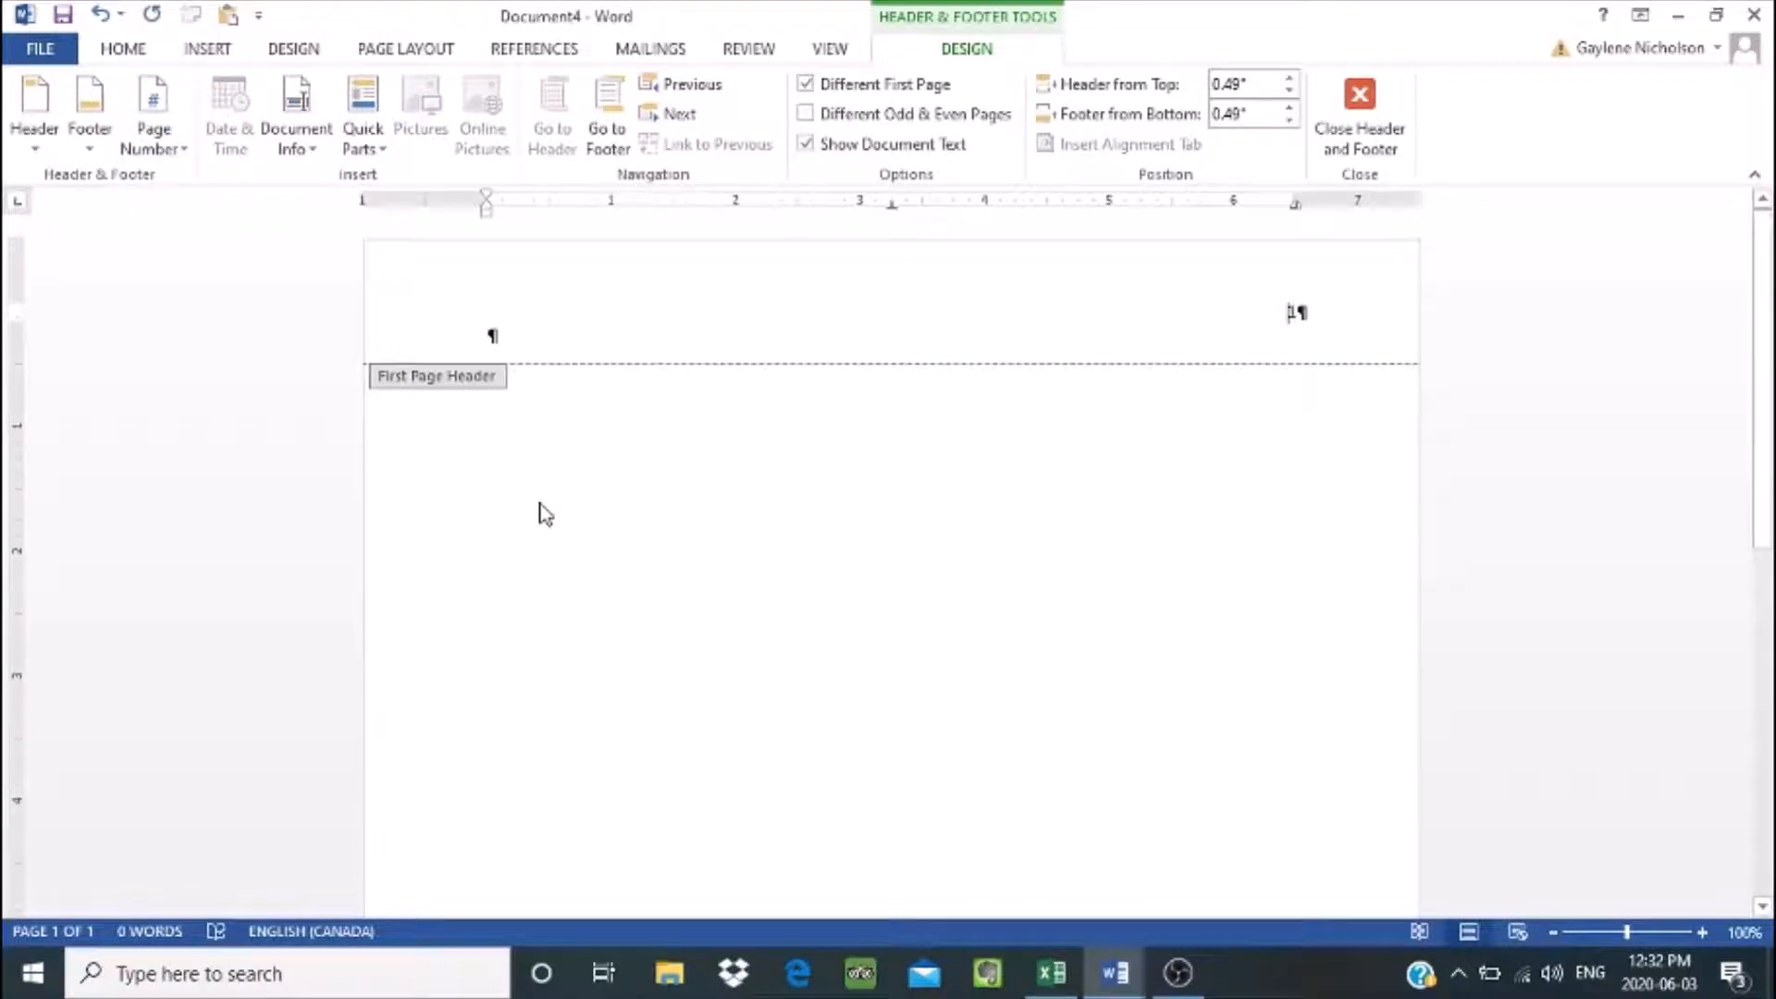
- Enter "Running head: TITLE" before the first-page header's page number and separate them with two tabs so the text sits at the left margin
type("Runni")
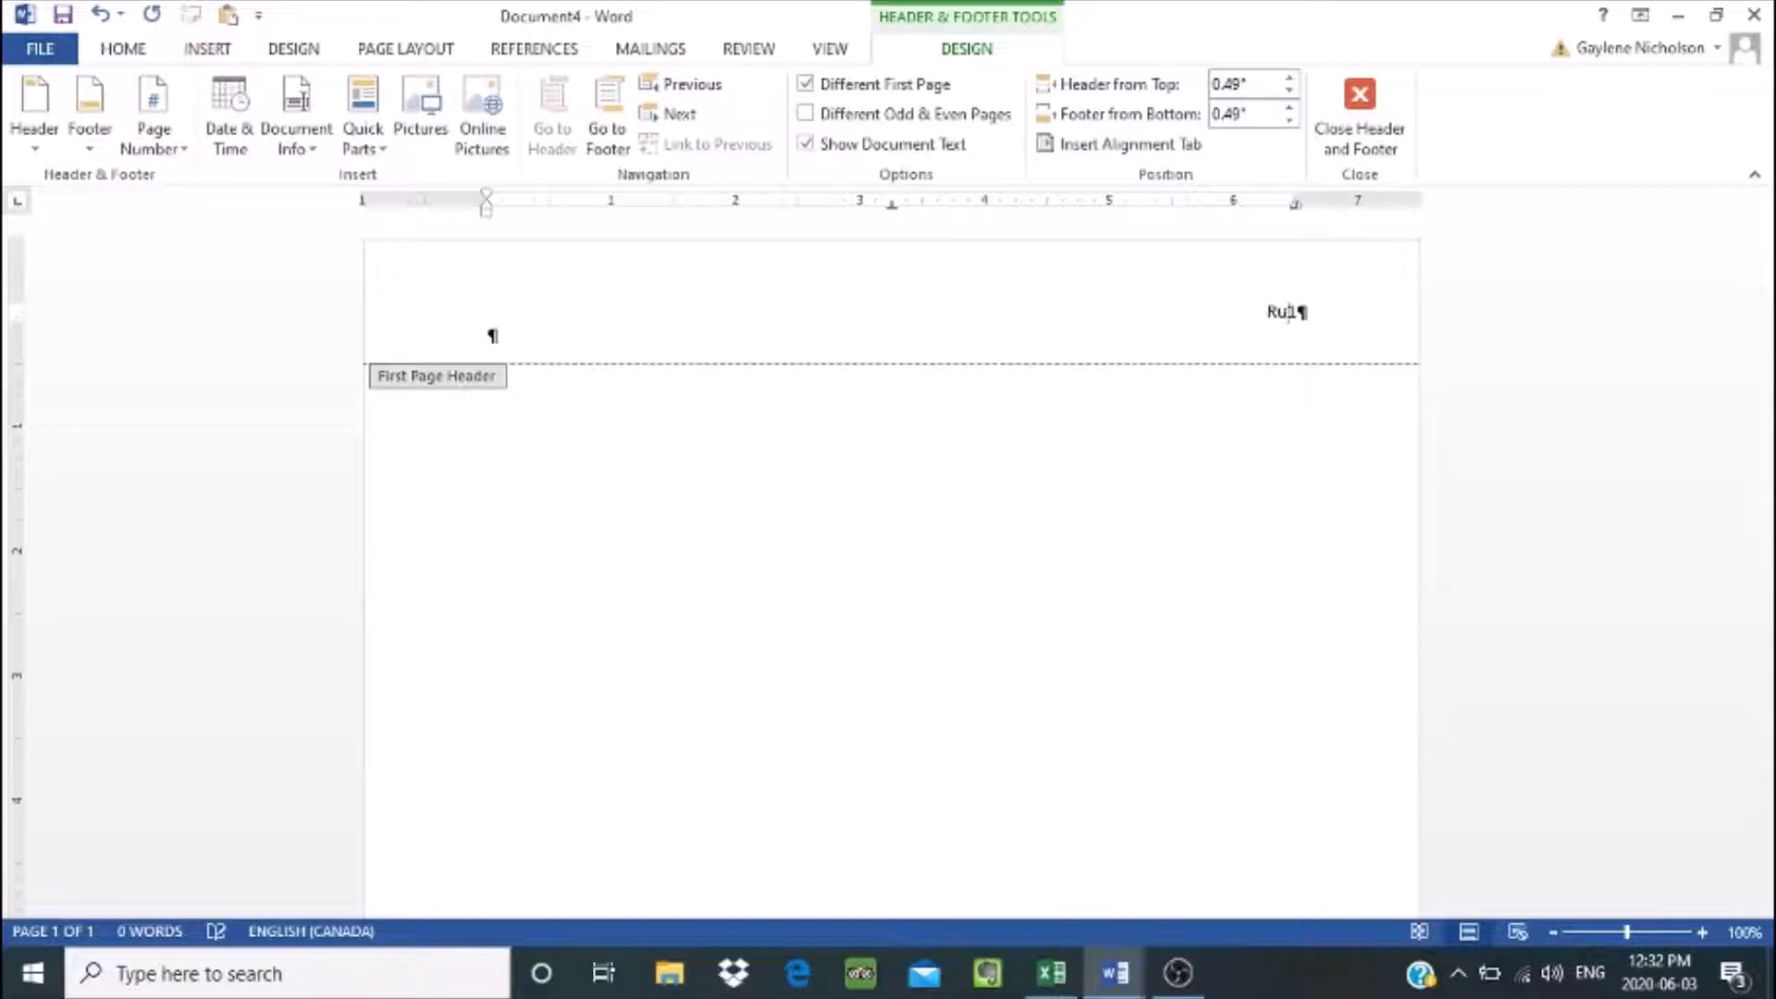
type("ng head:")
type("T")
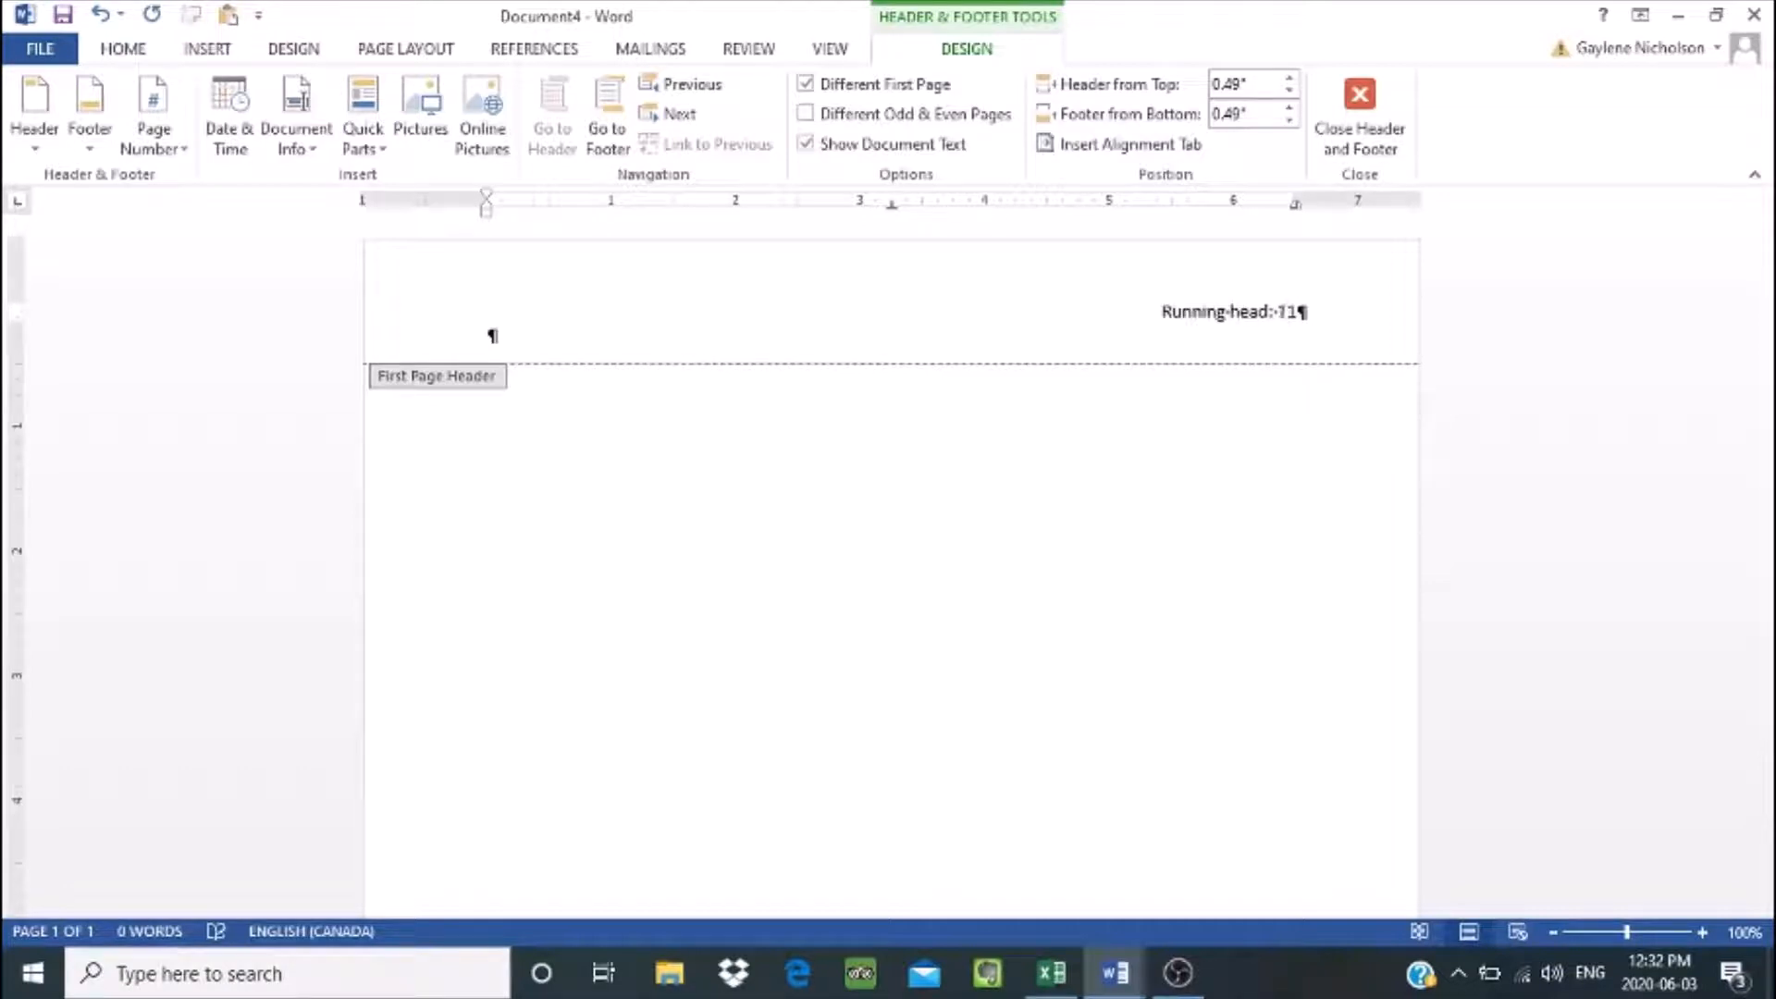
type("ITLE")
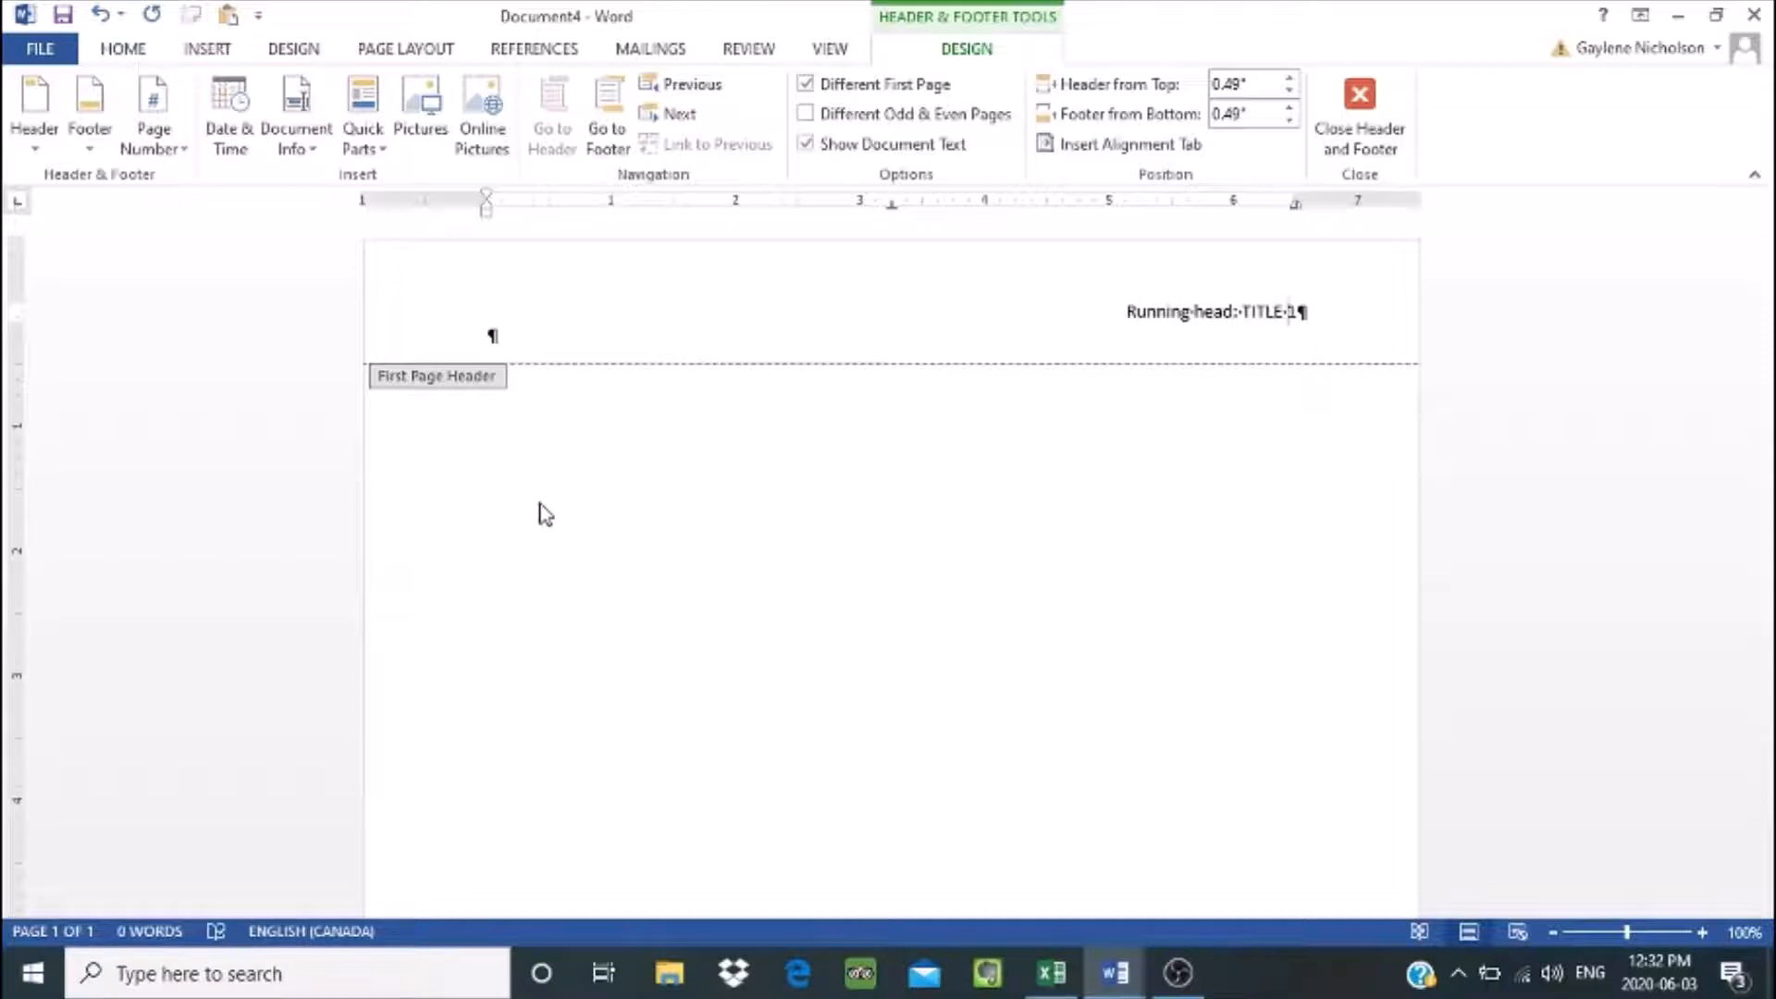
key("Tab")
key("Tab")
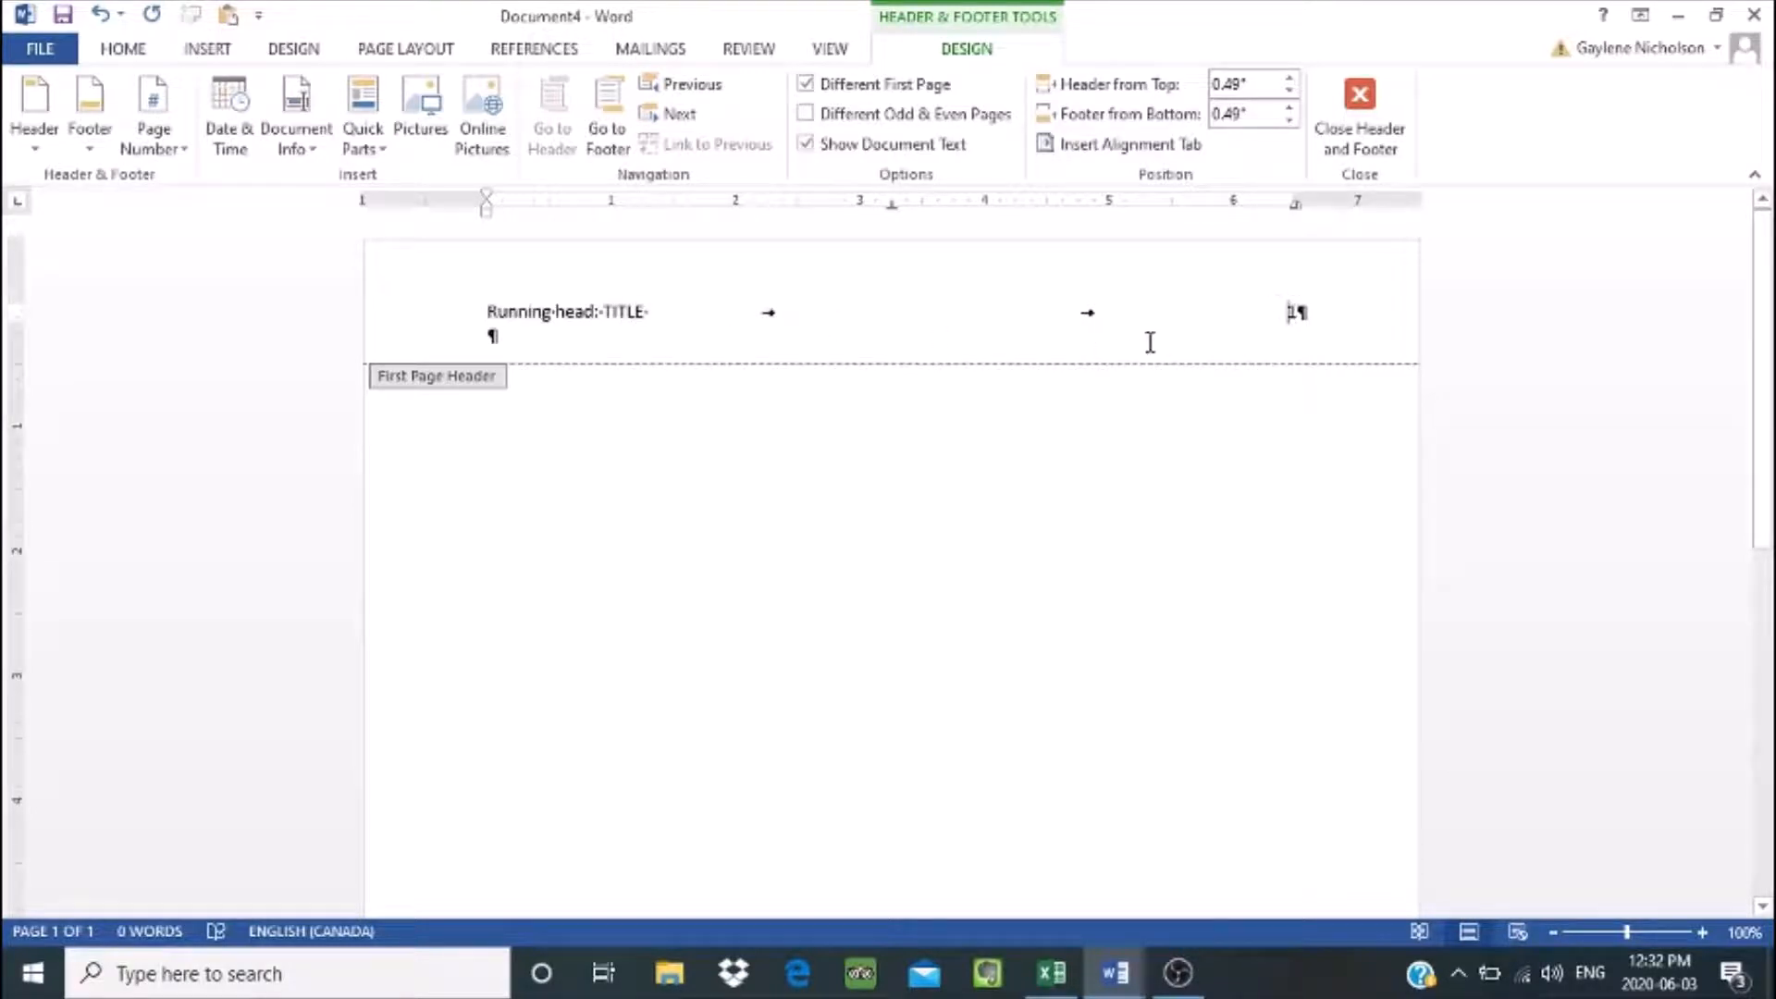
- Format the whole first-page header line as Times New Roman, size 12, and return to the document body
left_click(436, 322)
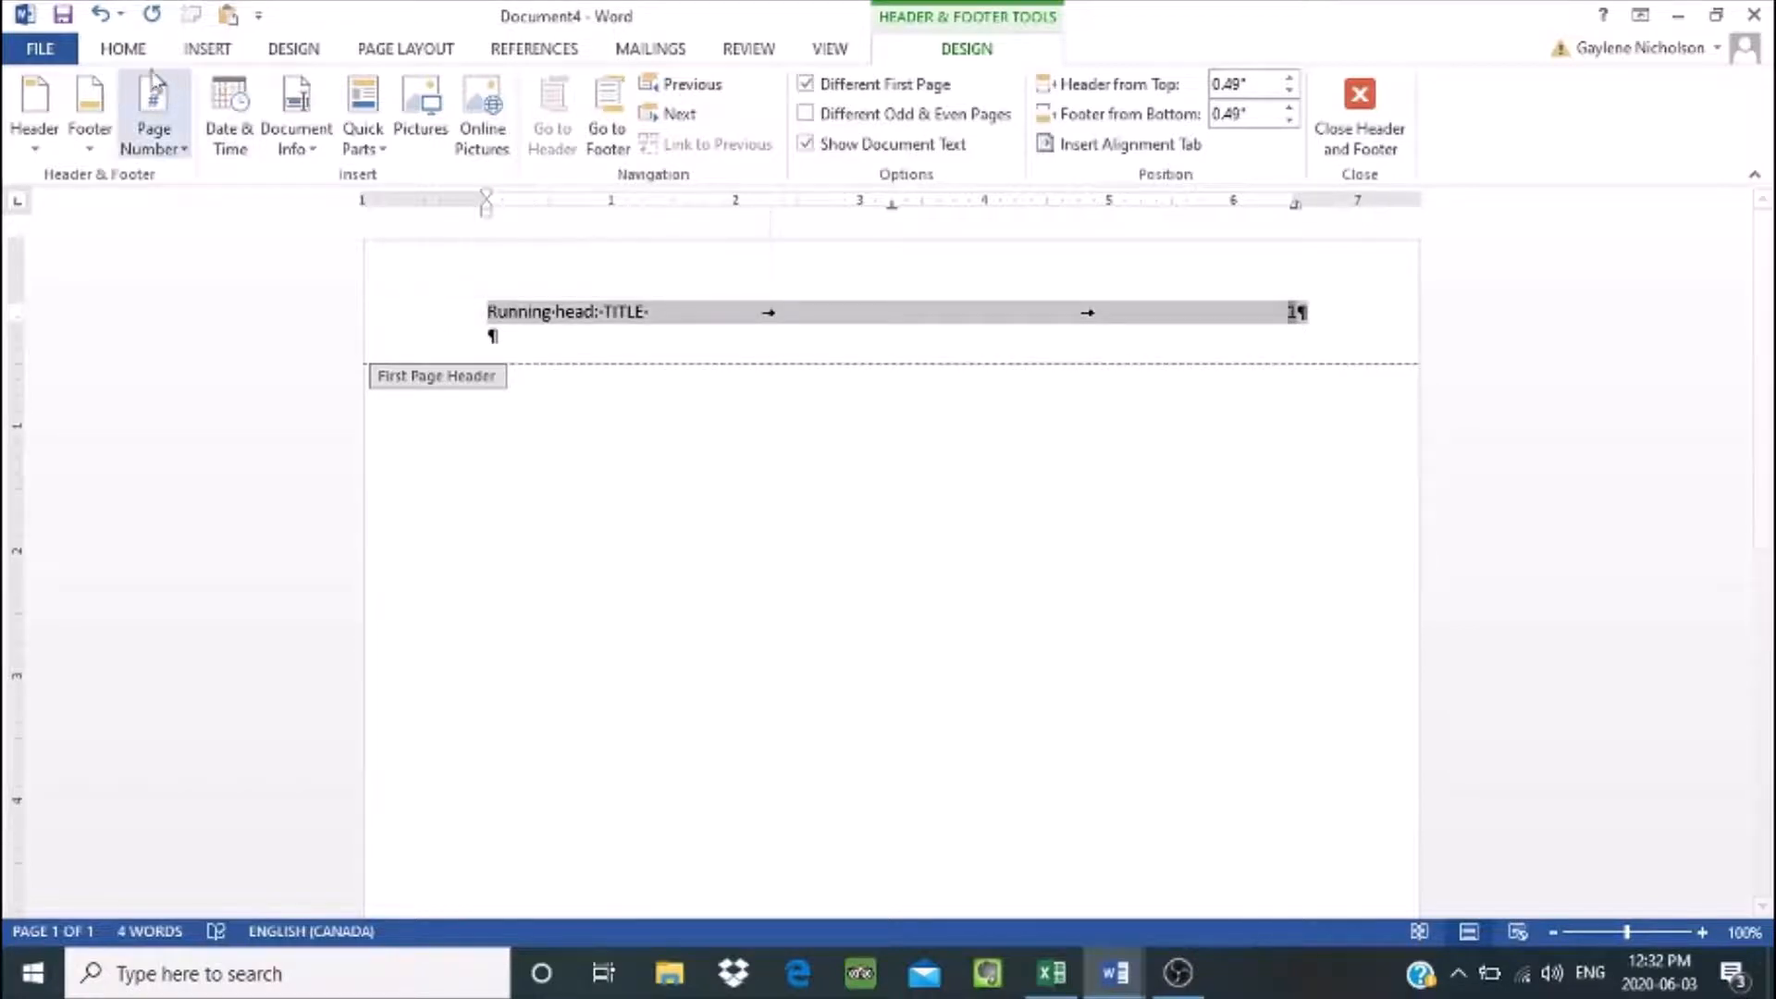
left_click(124, 50)
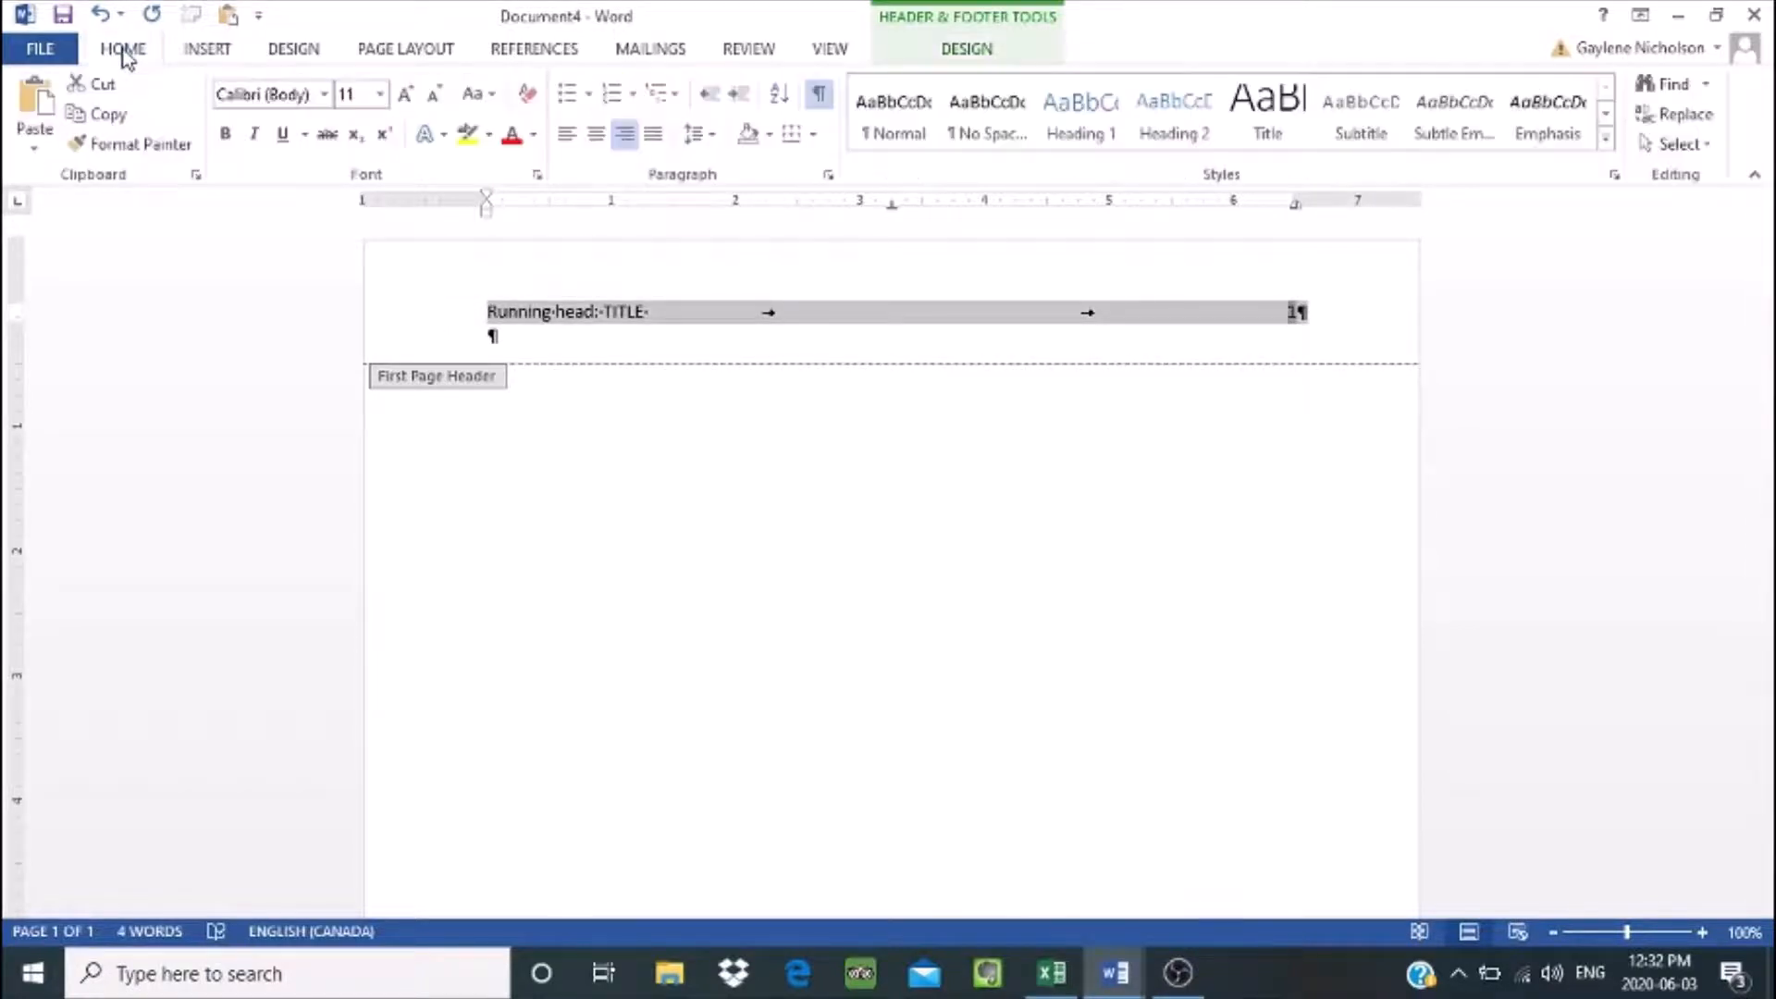
left_click(324, 95)
left_click(319, 257)
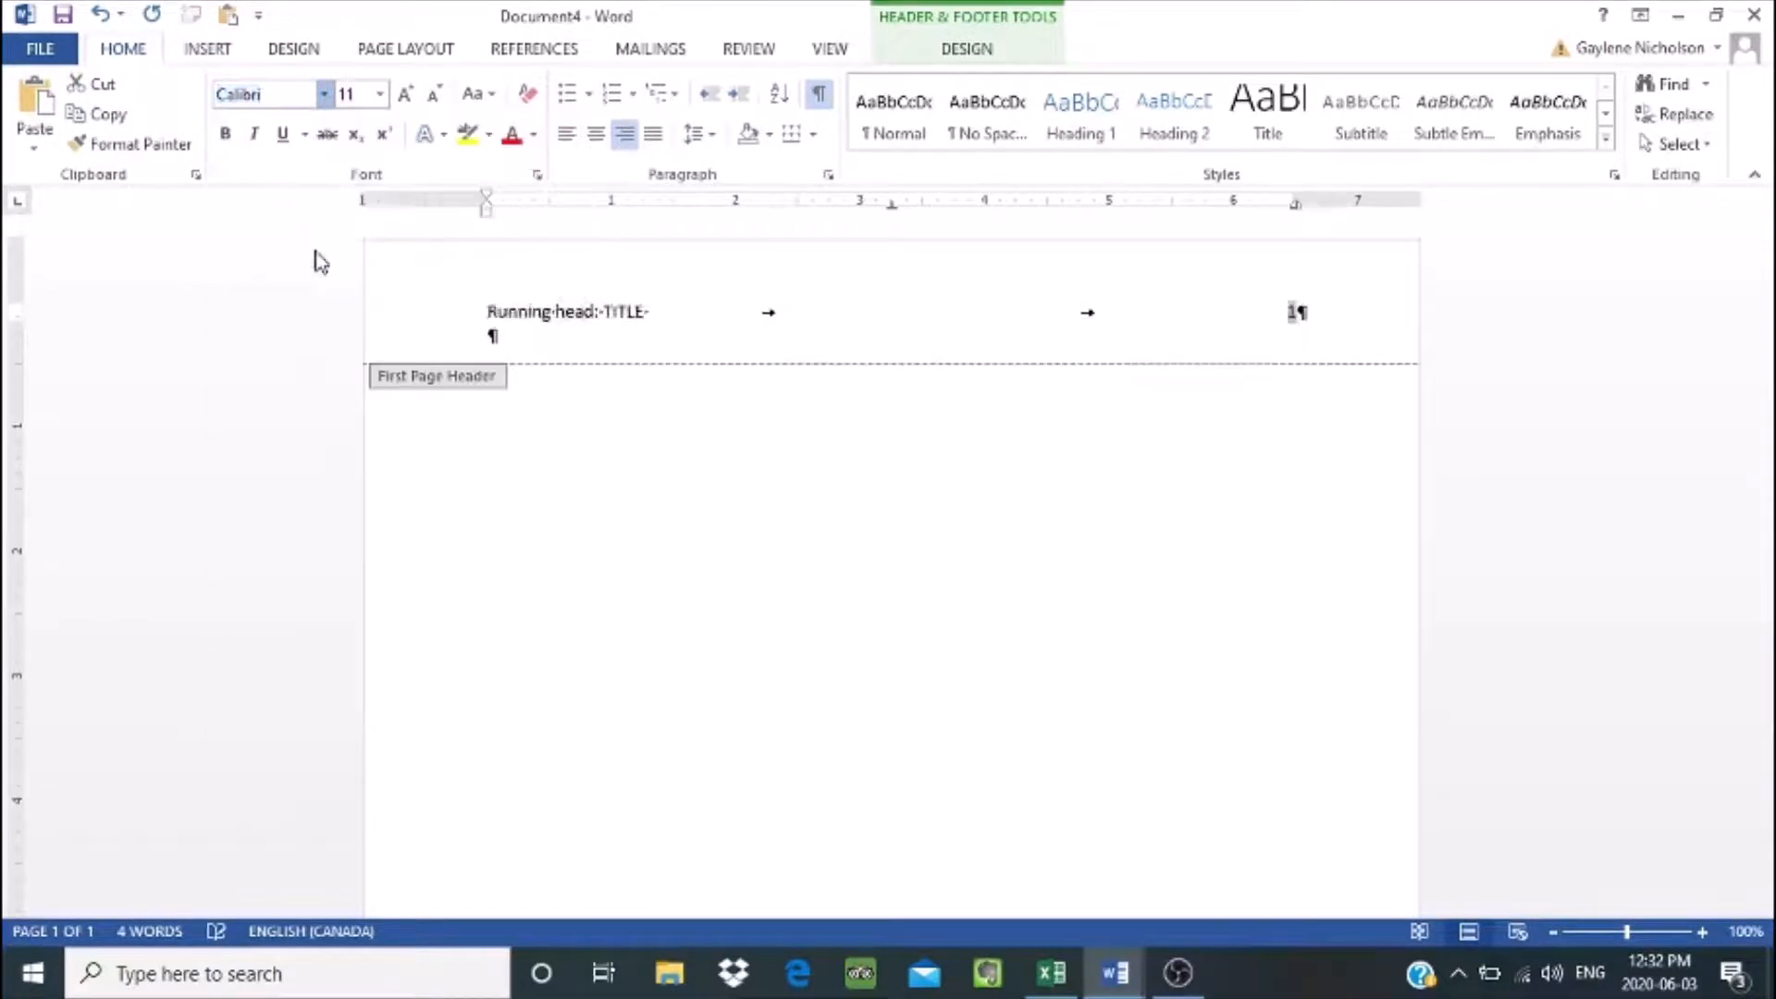
left_click(380, 94)
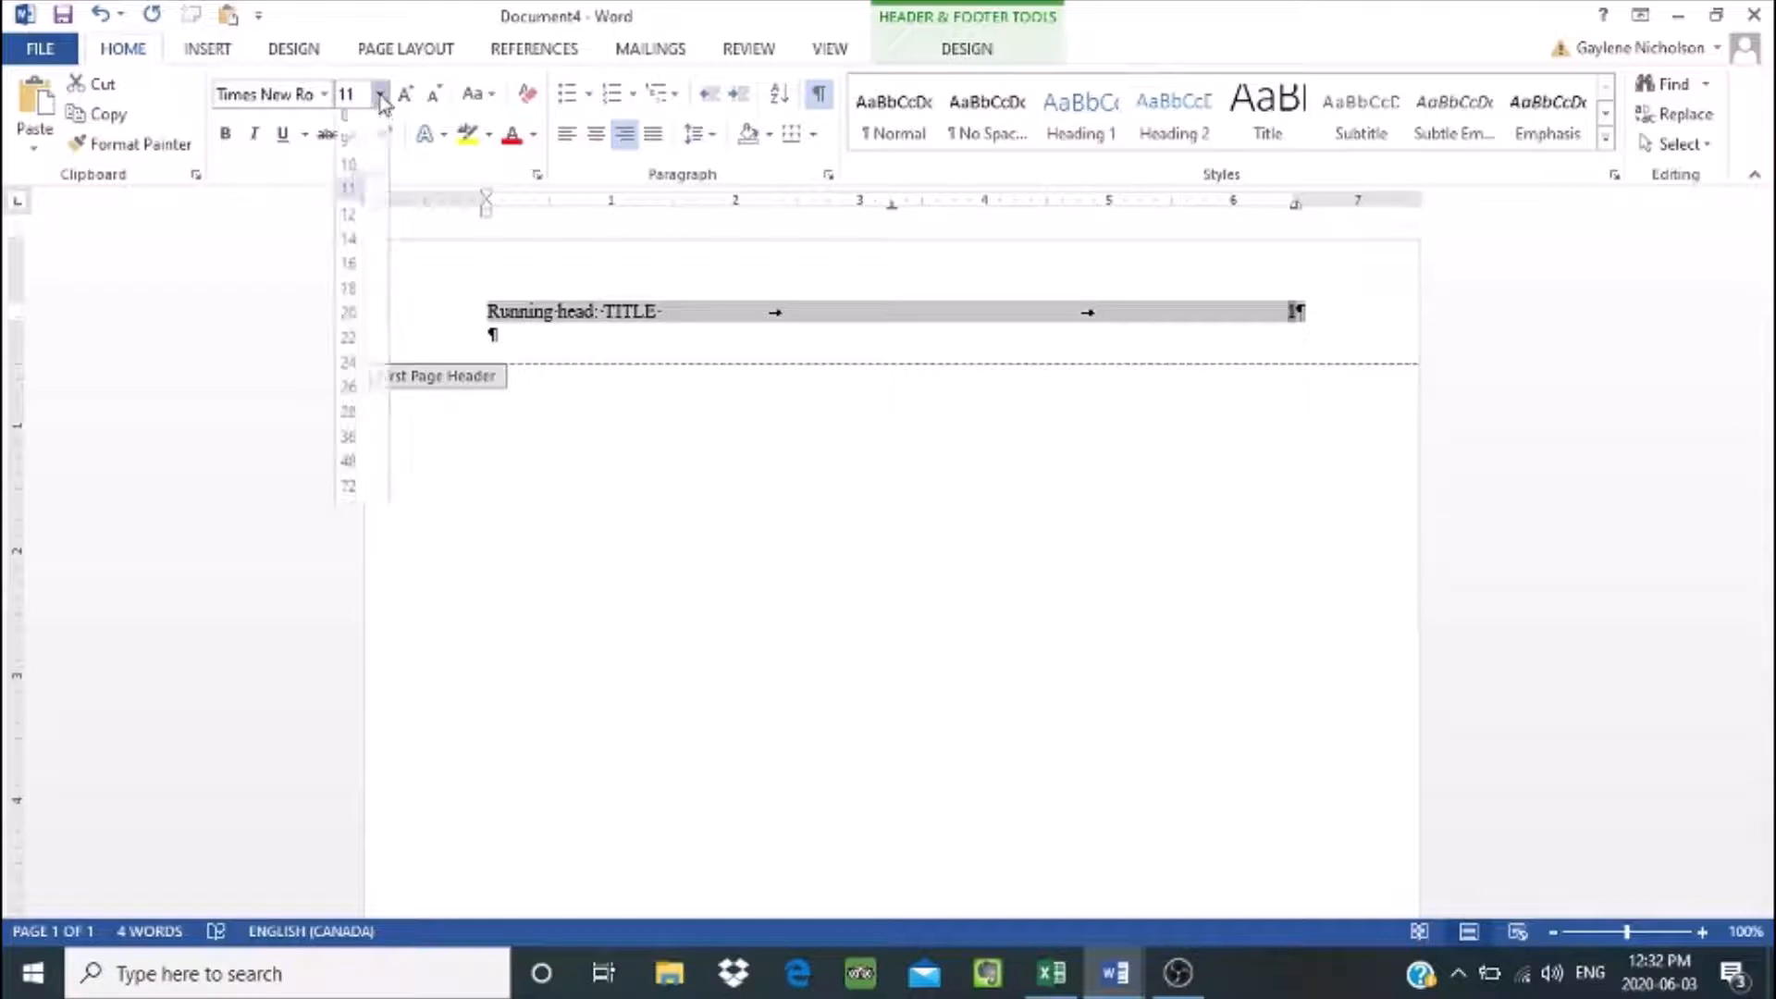
left_click(352, 226)
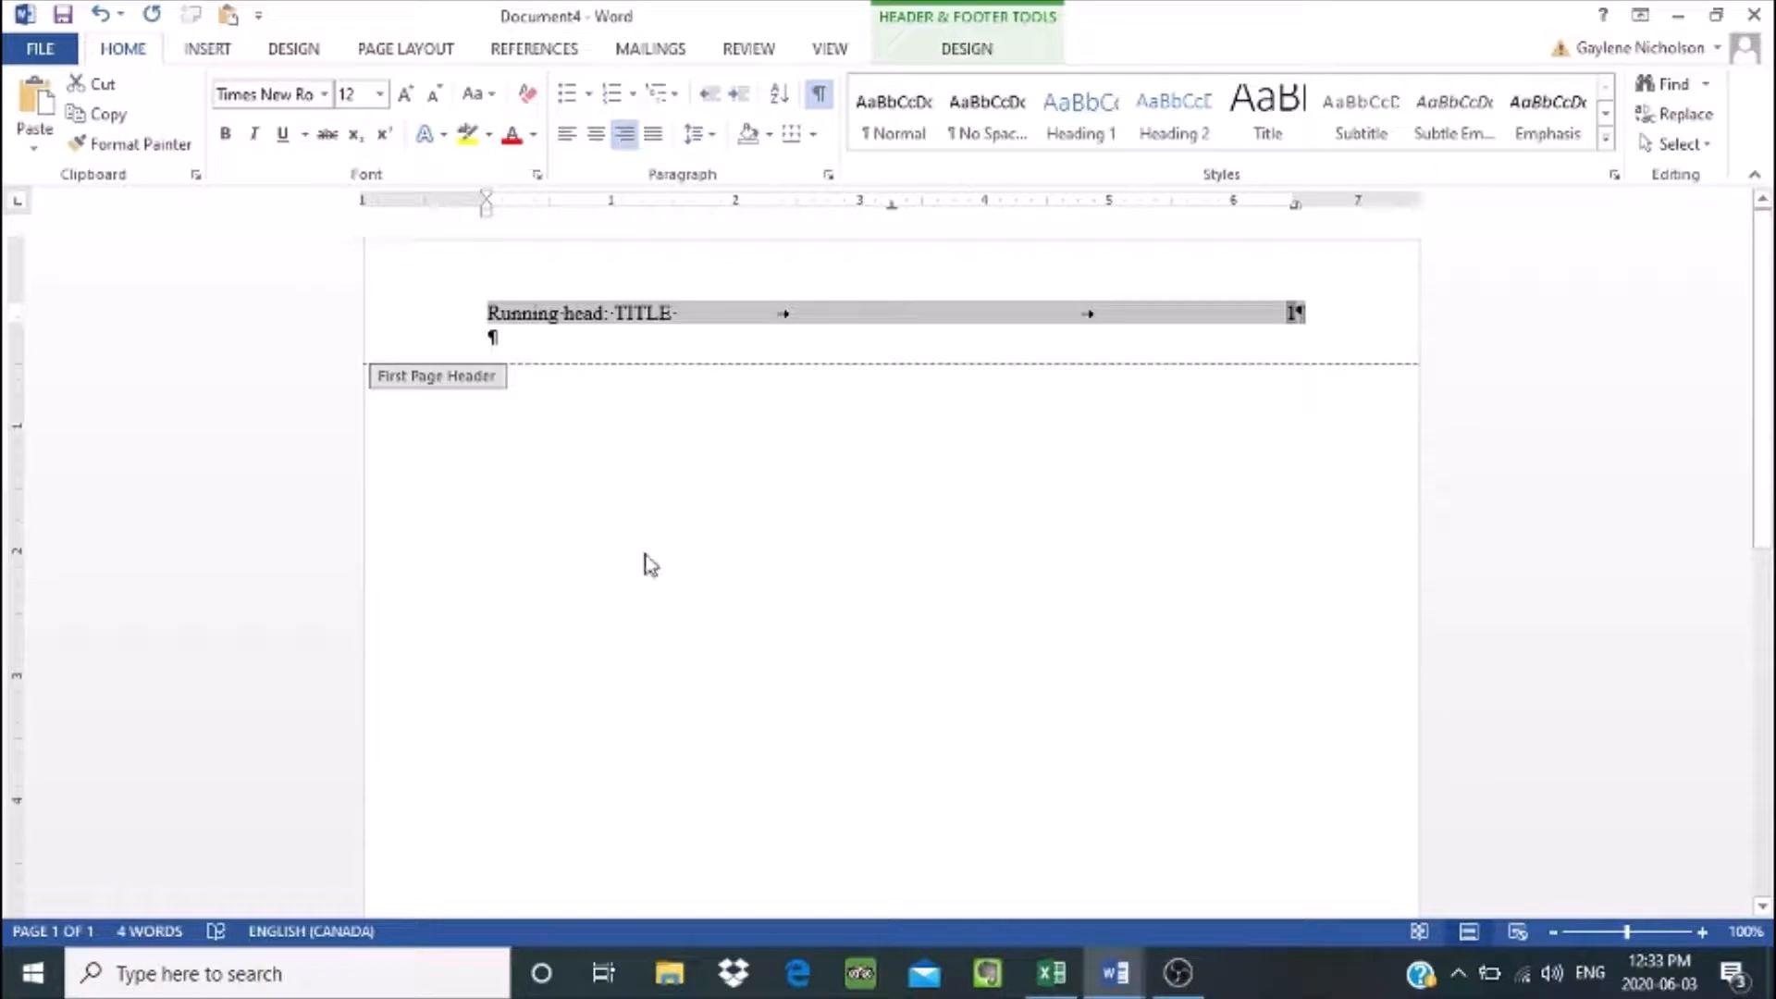
double_click(682, 515)
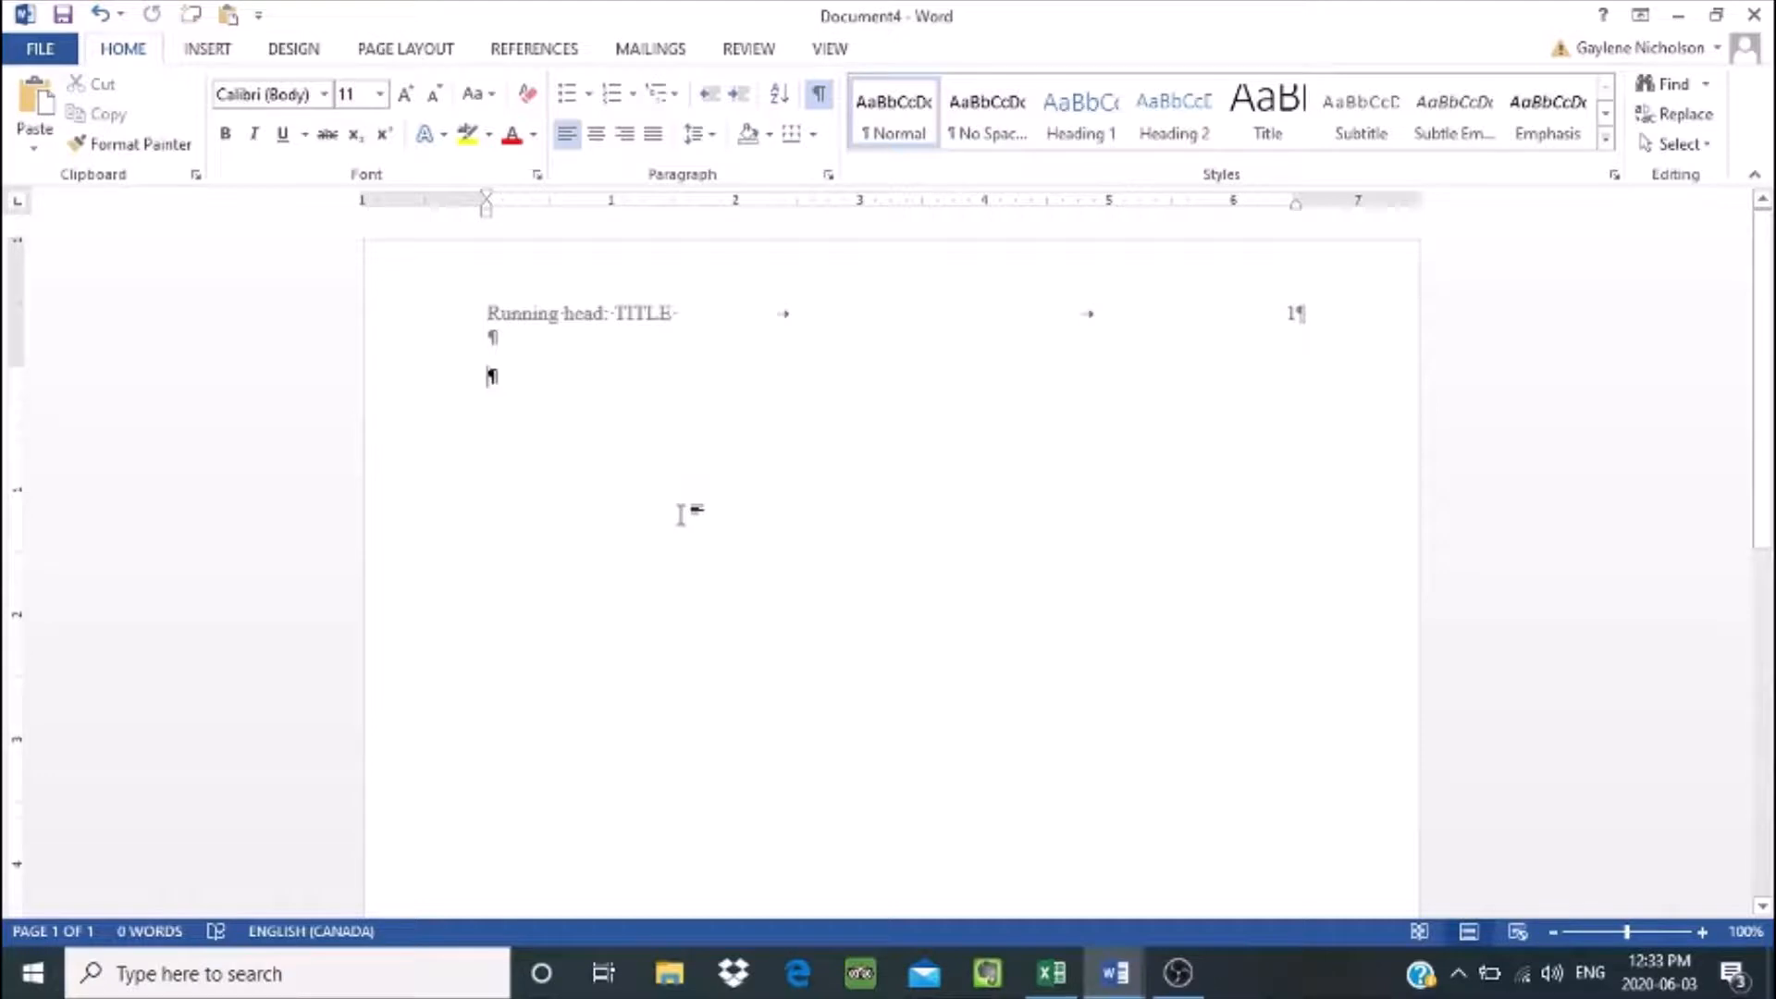
- Add a second page with a page break and insert a Plain Number 3 page number at the top of it
key("ctrl+Return")
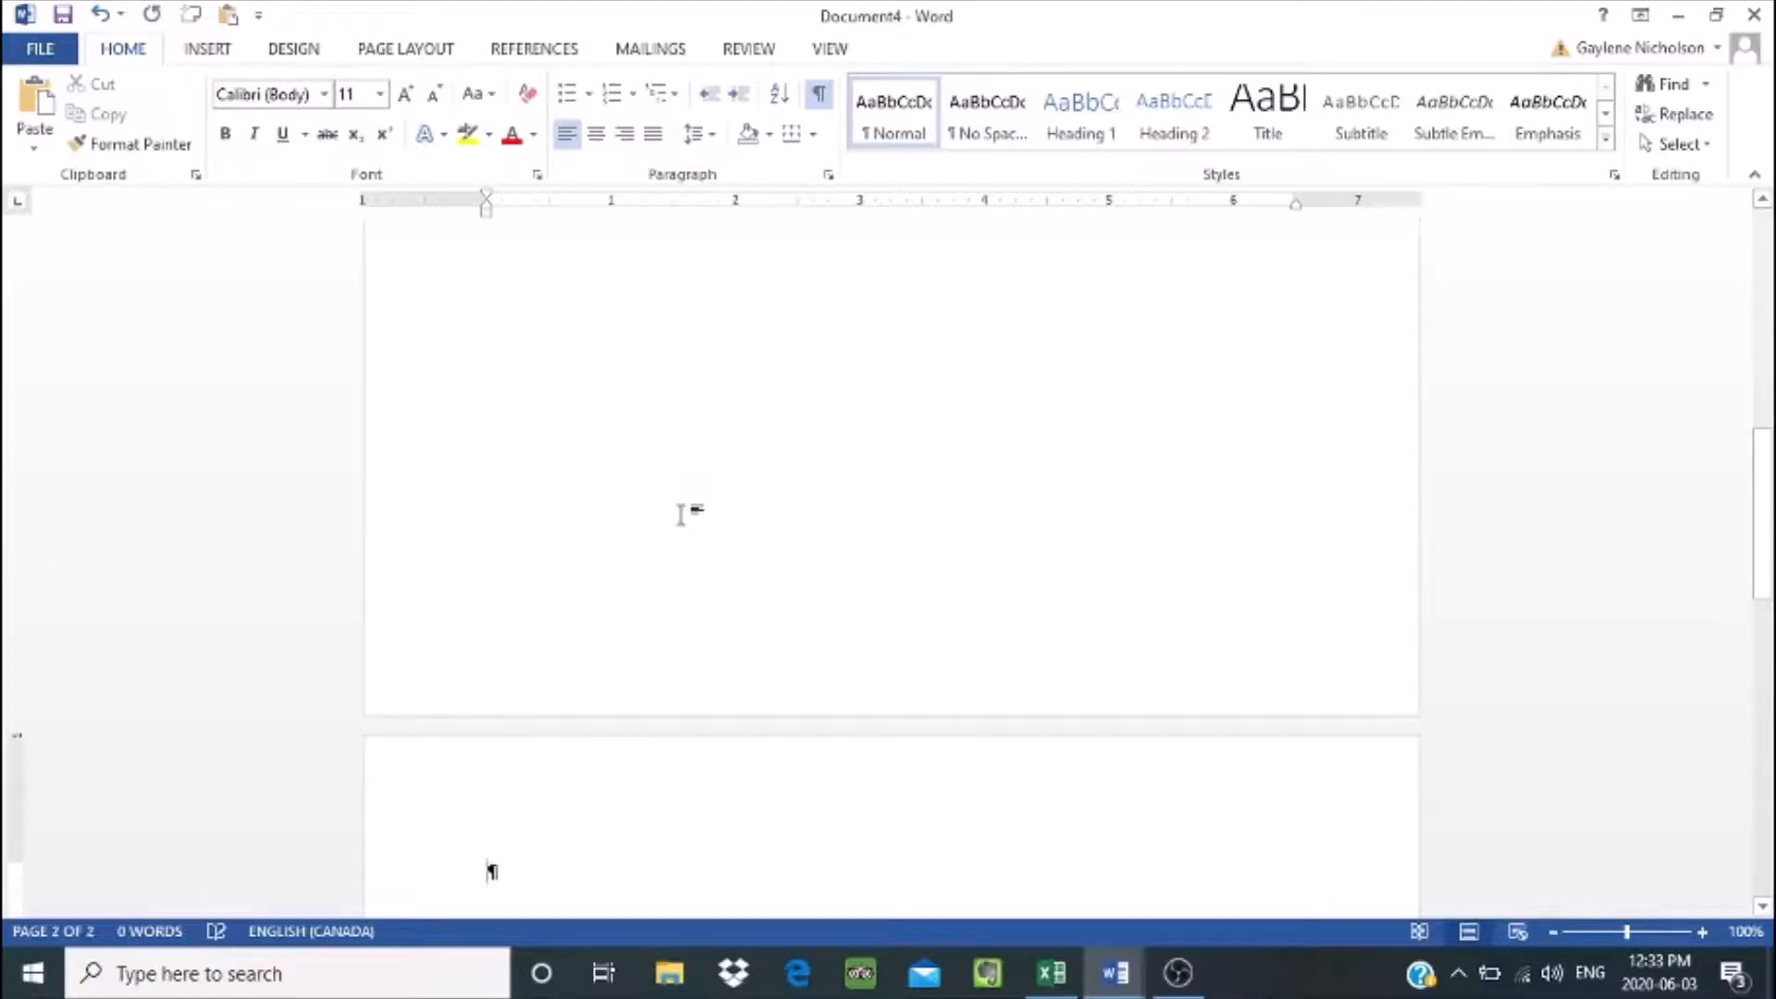
left_click_drag(1762, 520, 1762, 589)
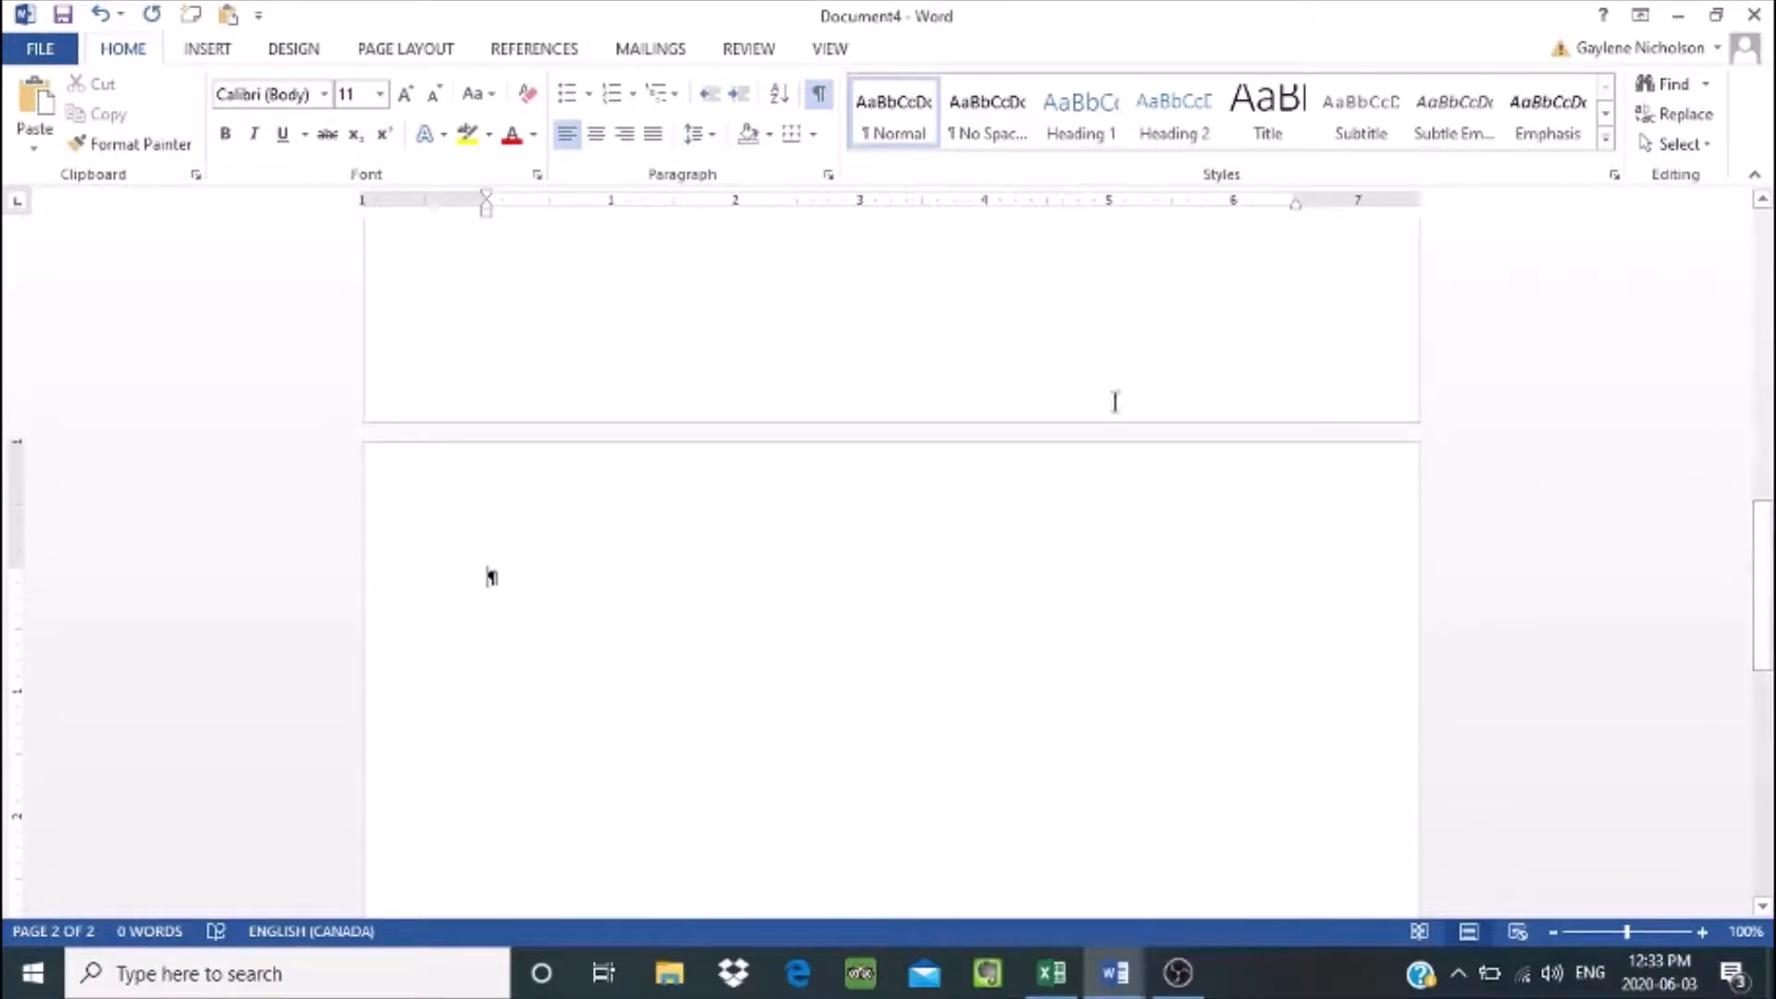
double_click(573, 458)
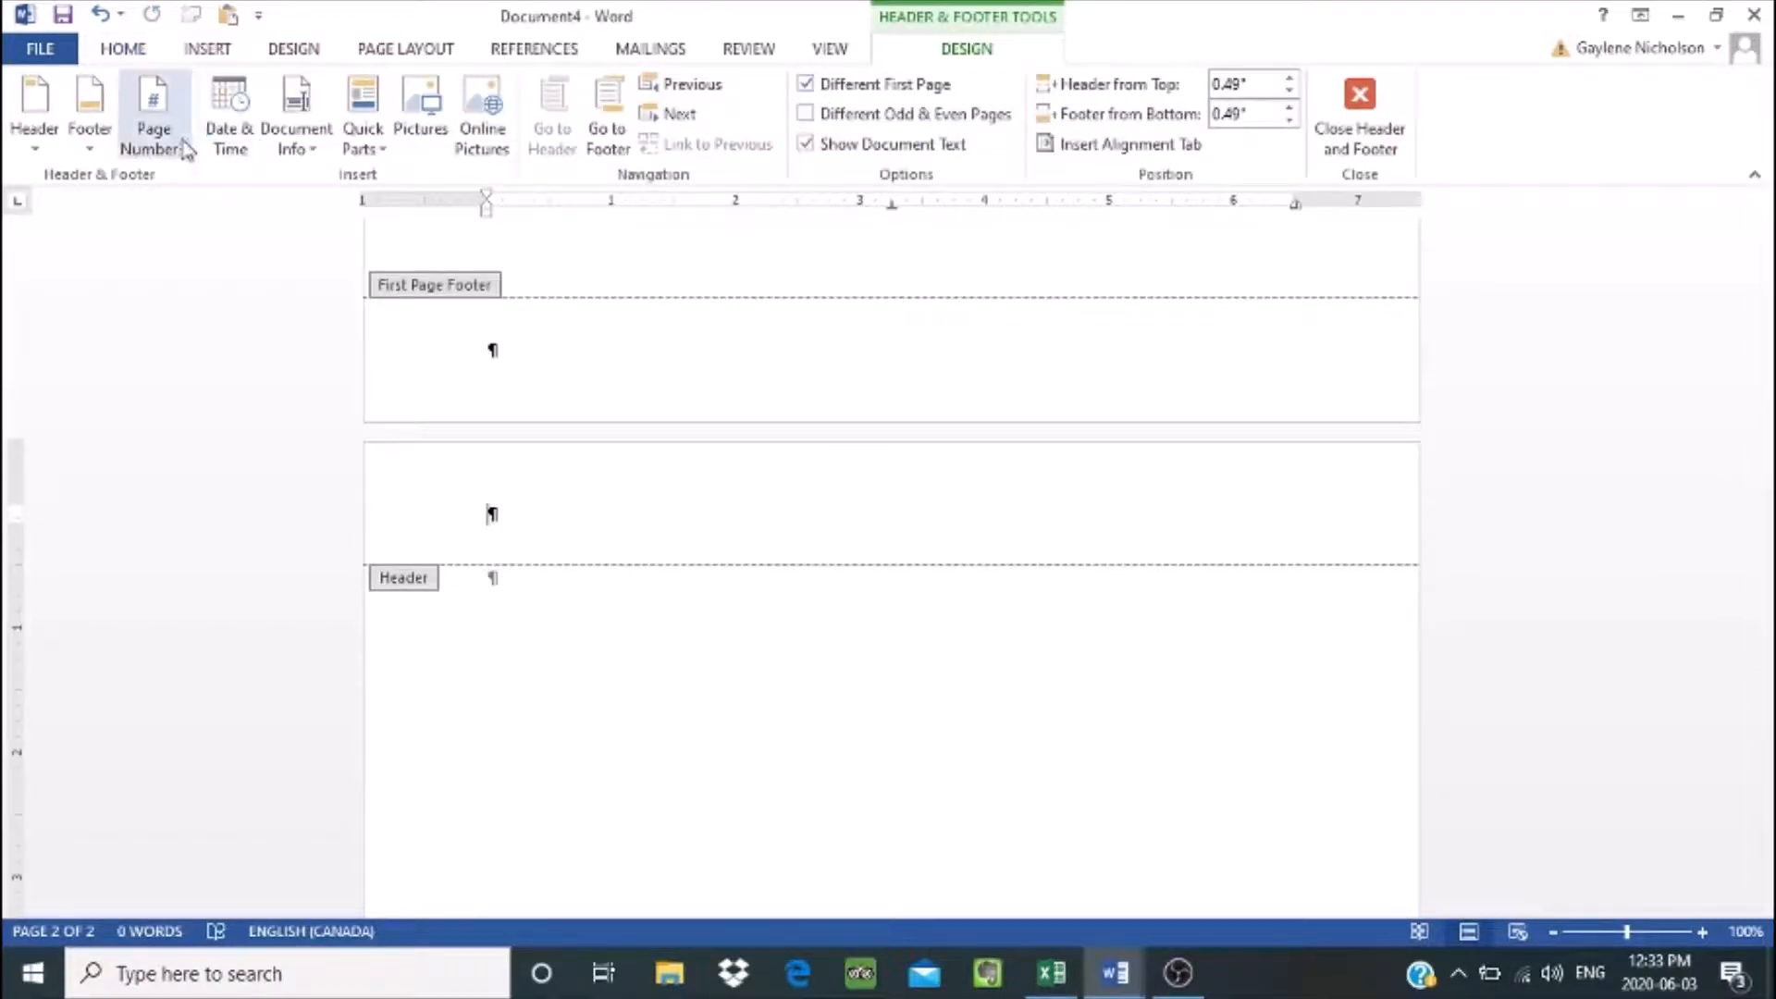
left_click(164, 149)
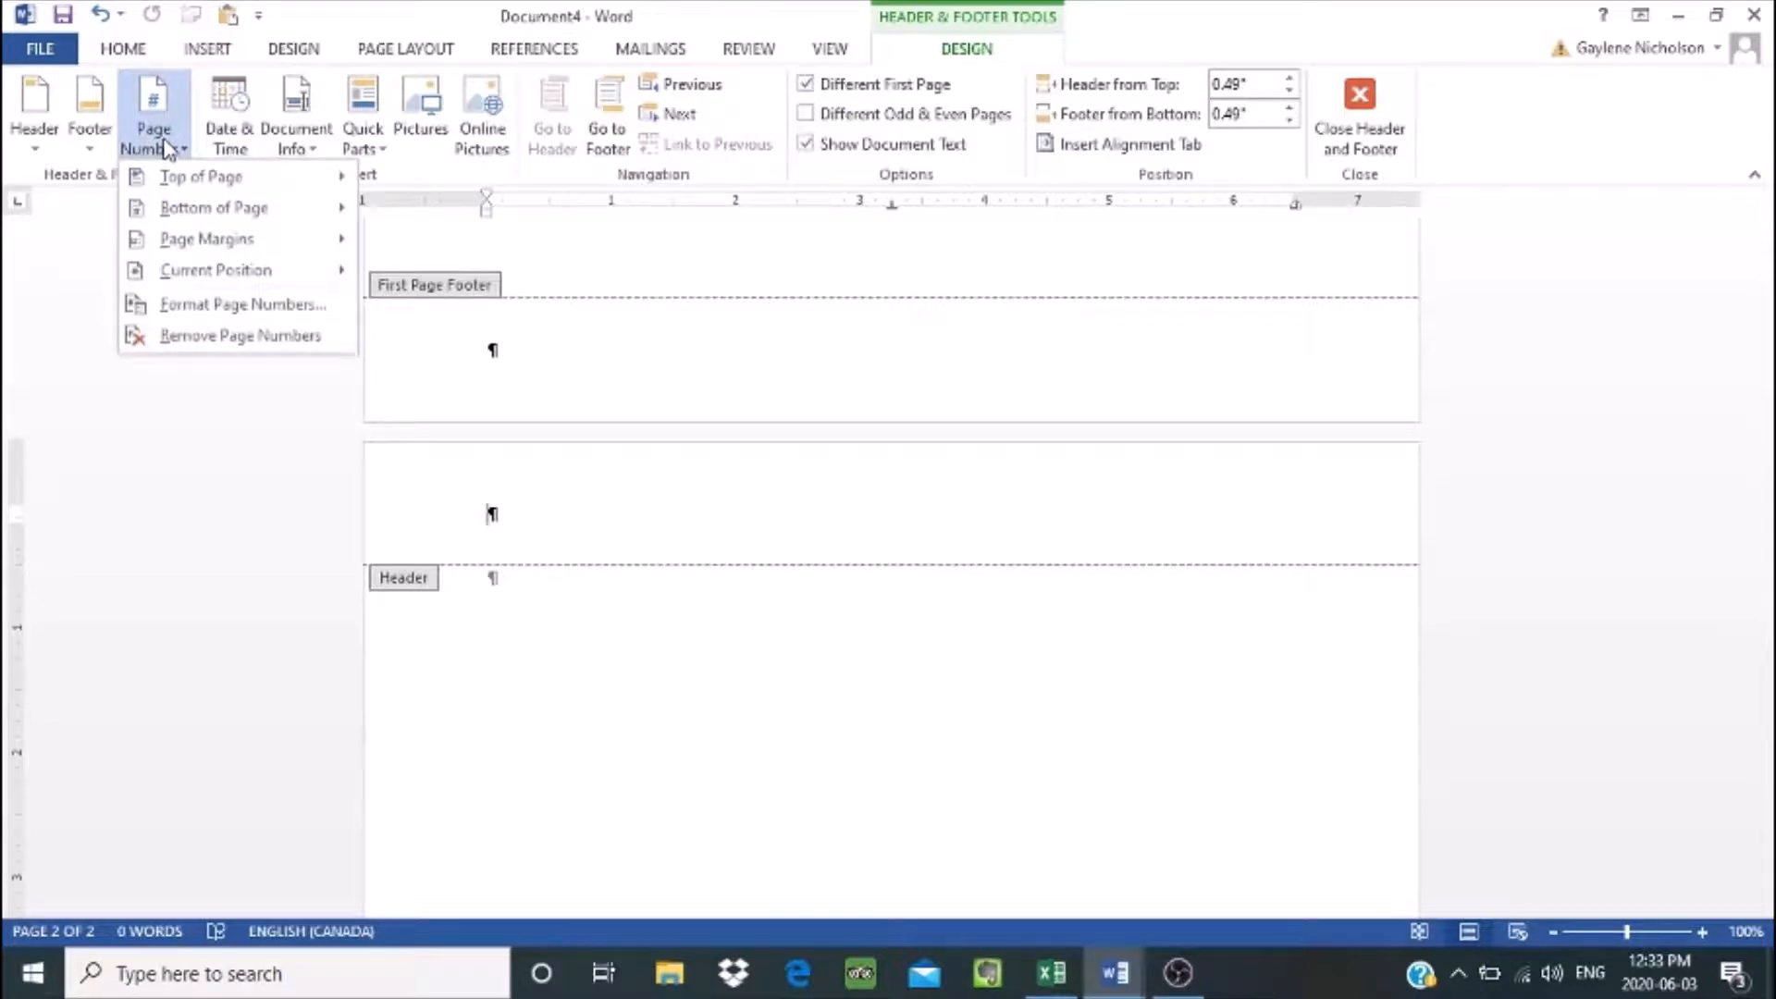
mouse_move(240, 176)
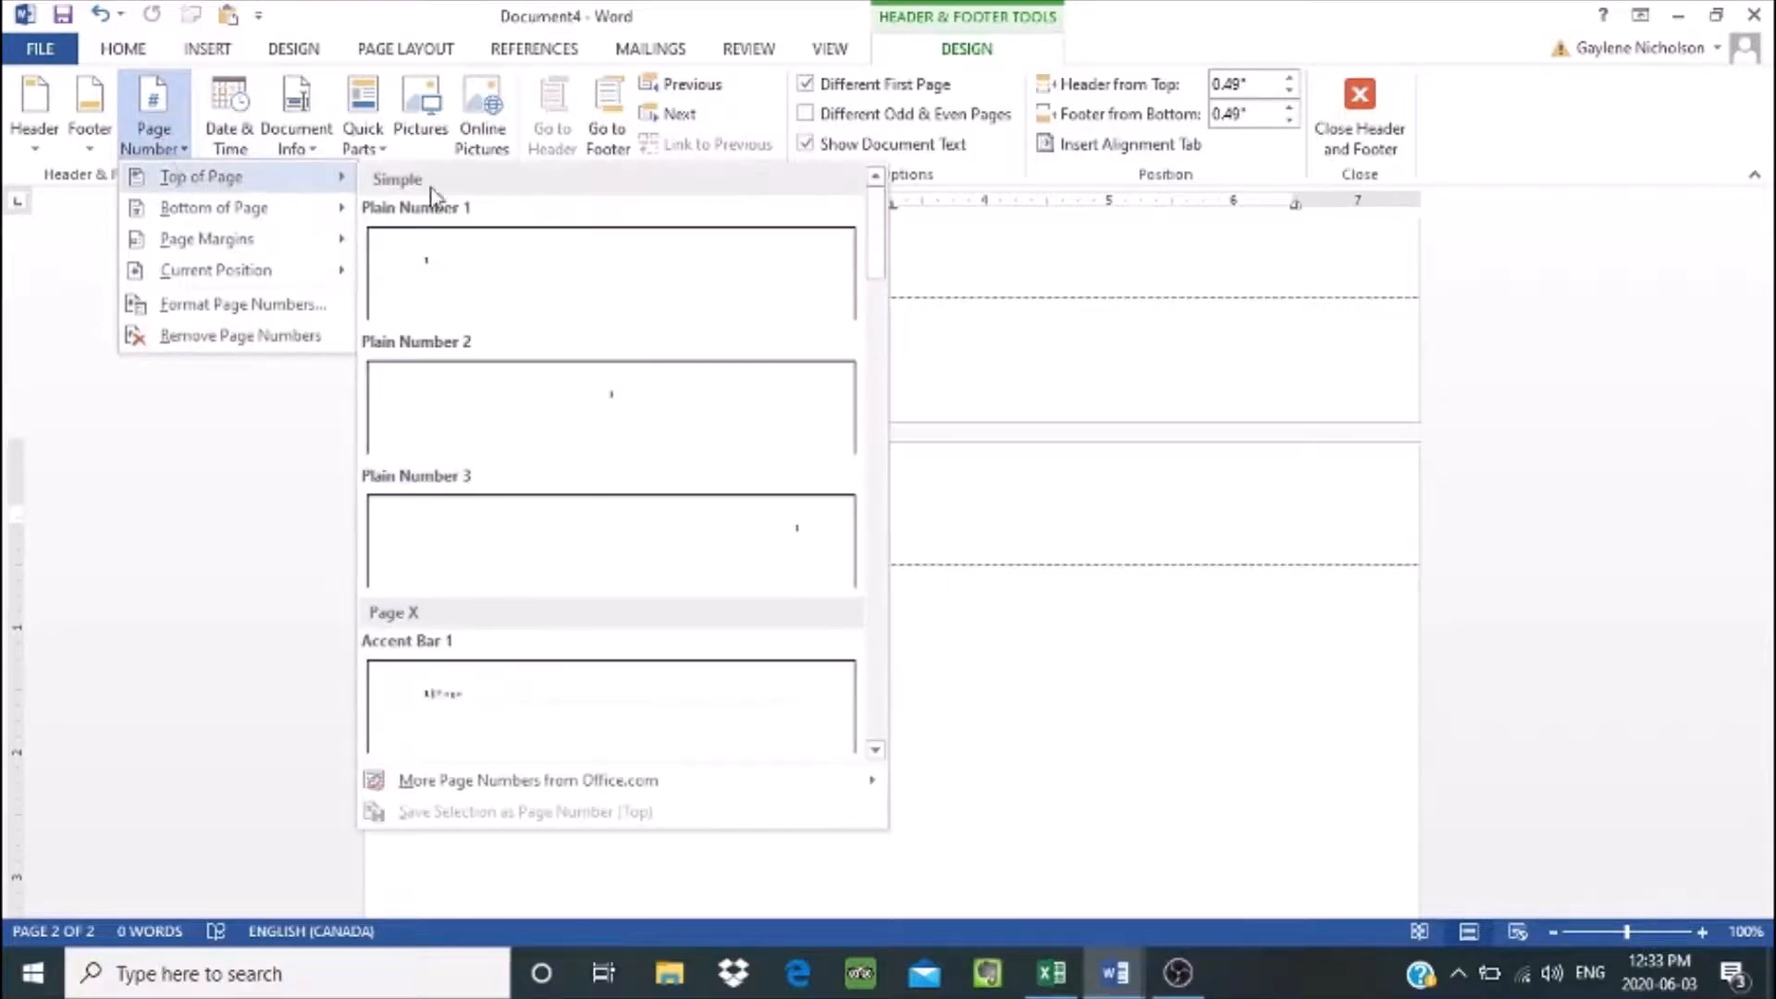
left_click(721, 554)
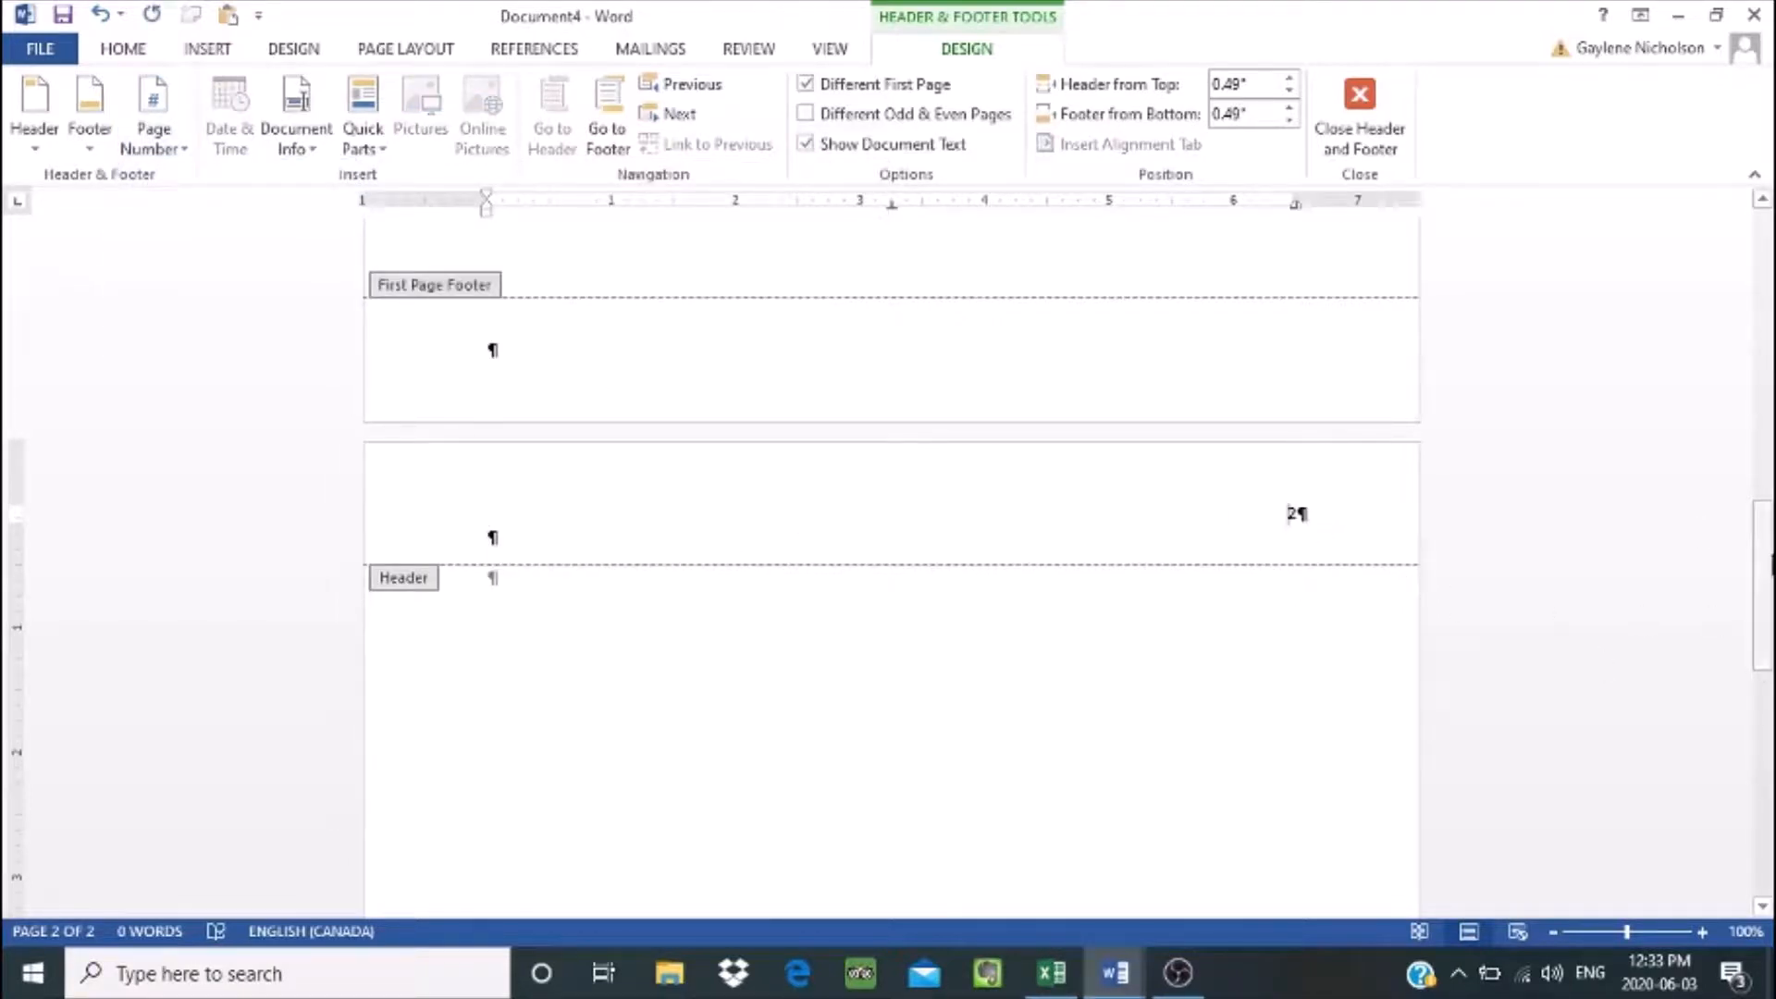
- Enter "TITLE" before the second page's header number and separate them with two tabs so the text sits at the left margin
left_click_drag(1765, 590, 1738, 553)
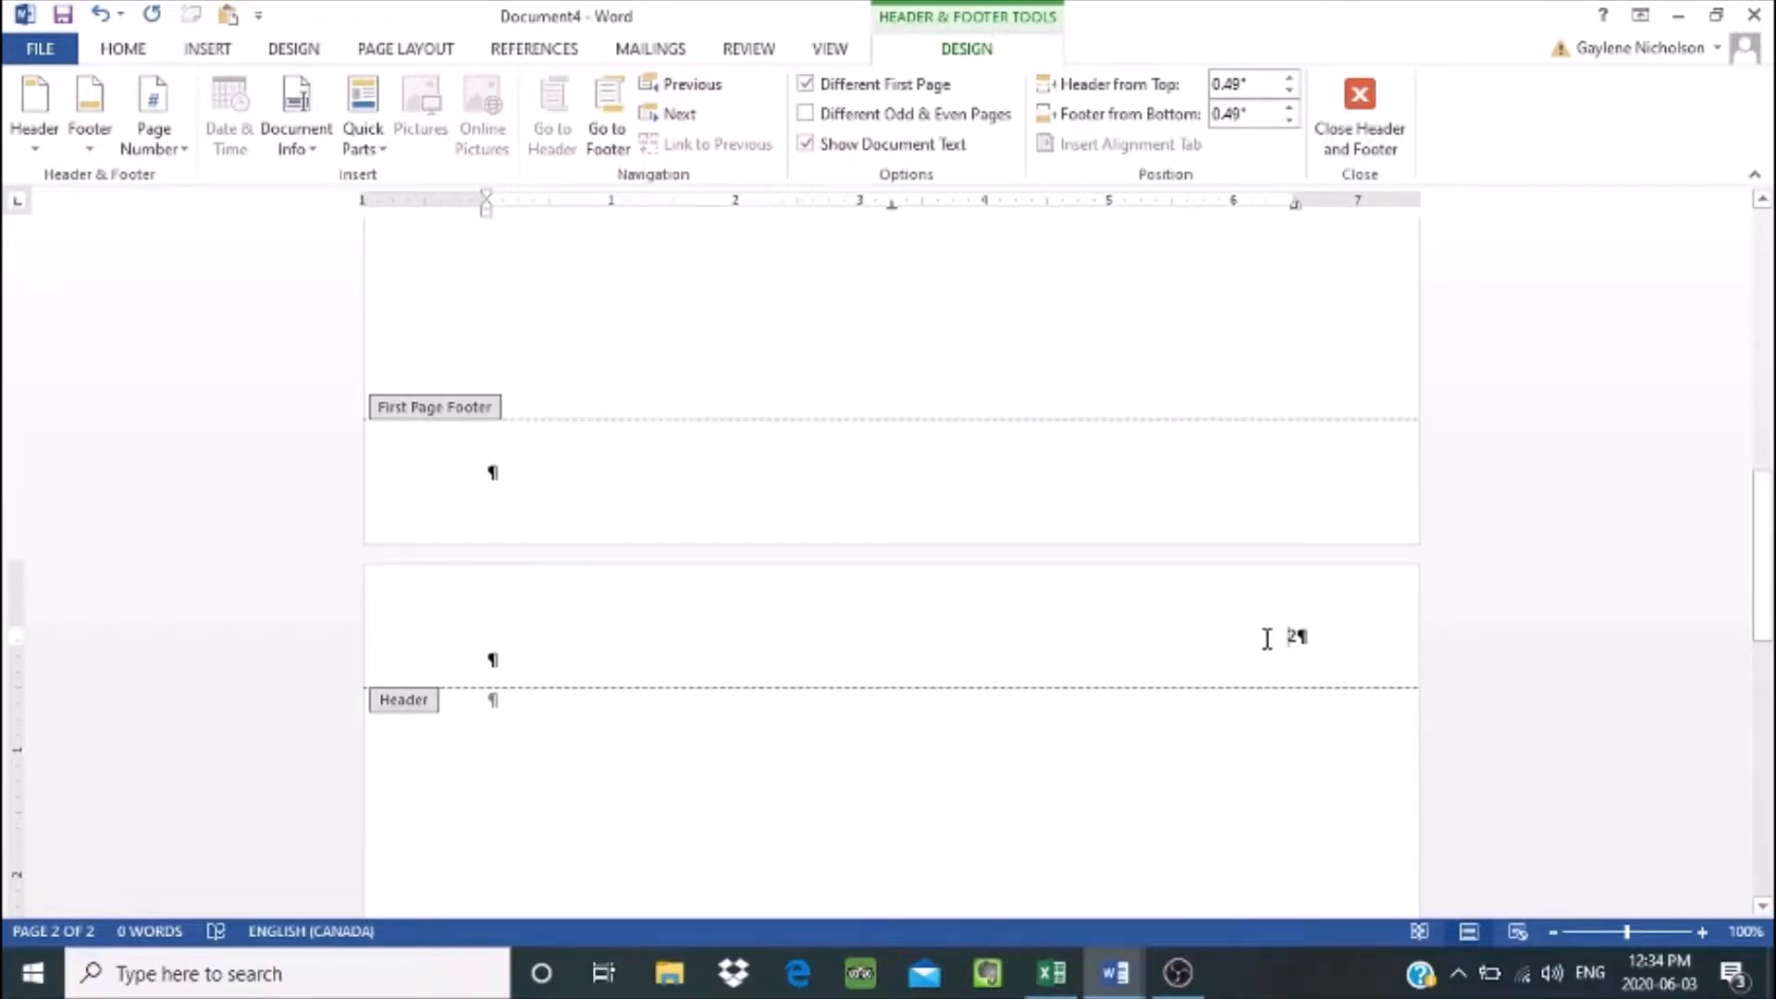
left_click(1287, 637)
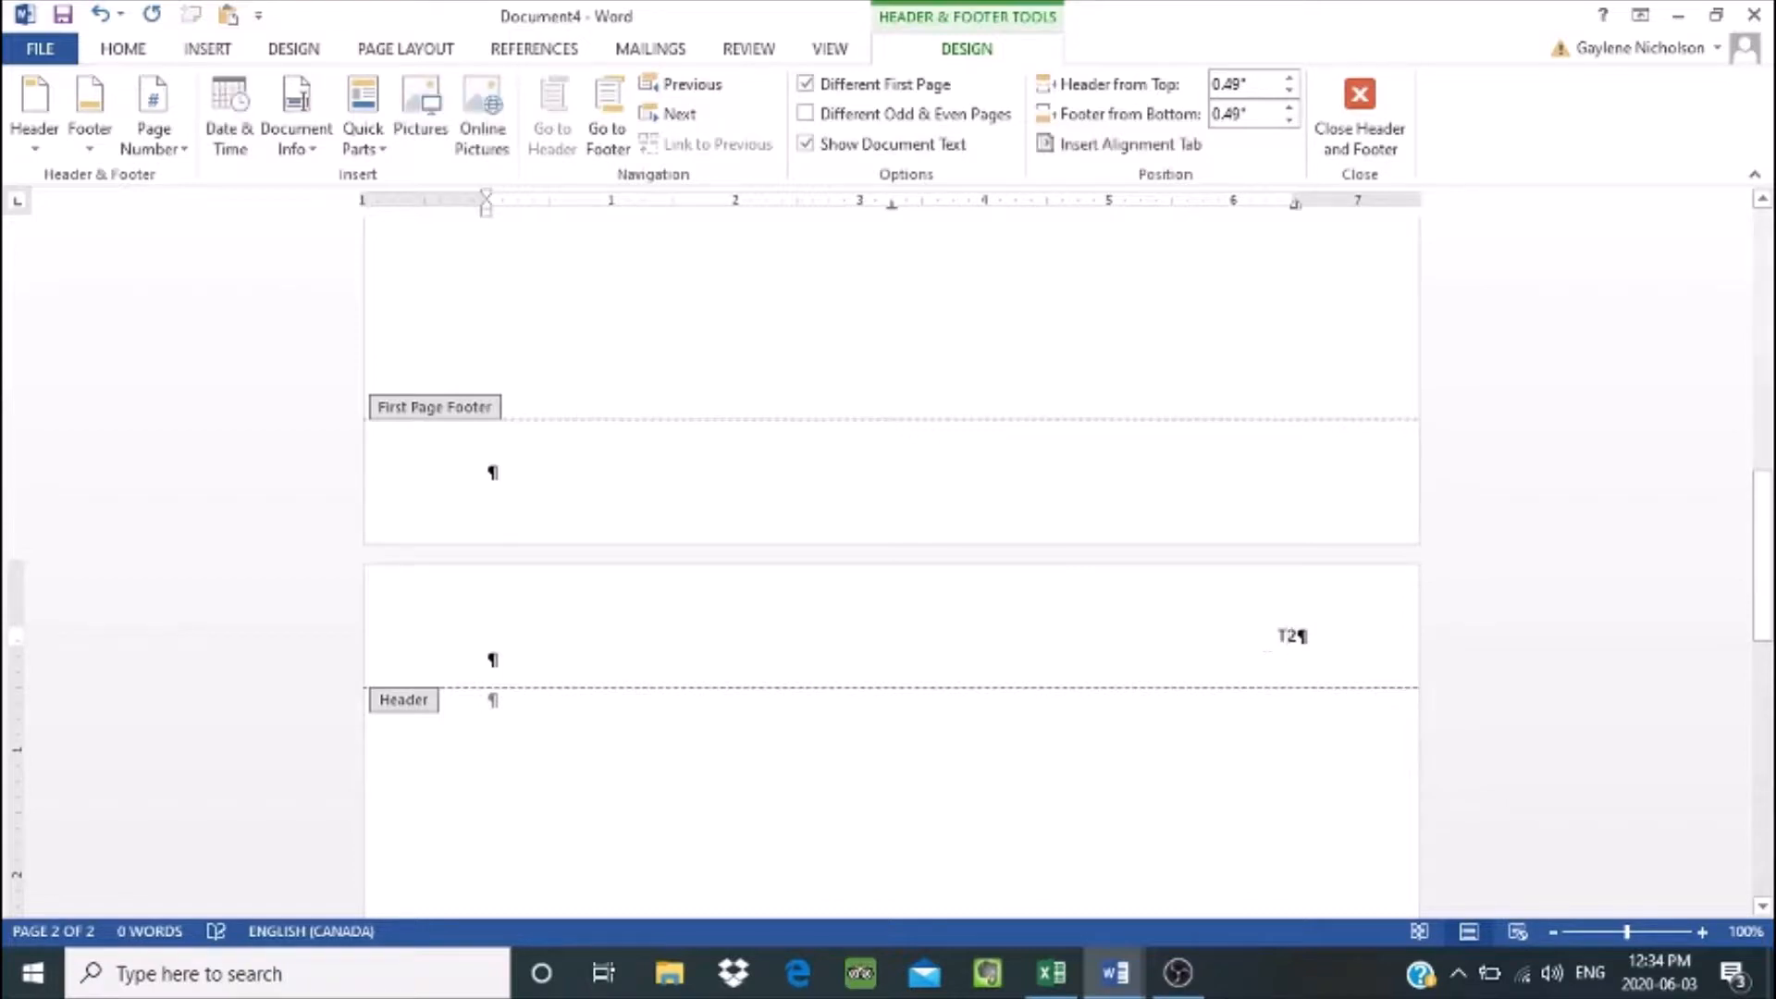
type("TIT")
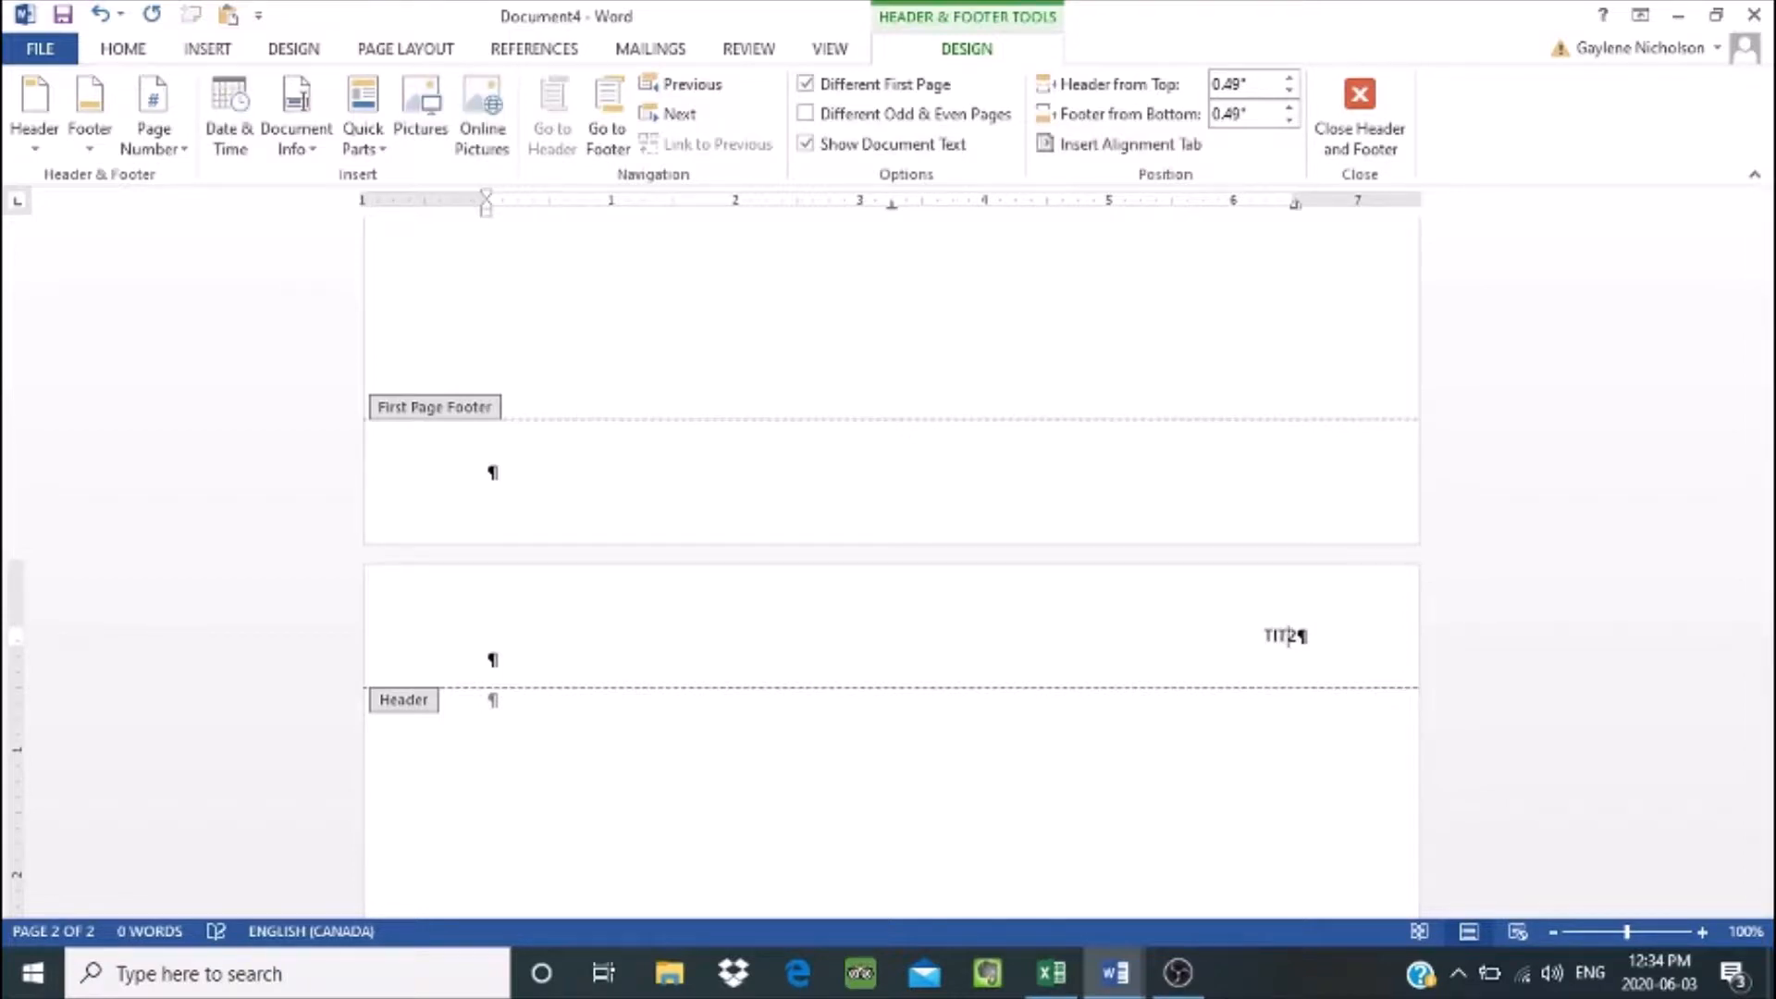
type("LE")
key("Tab")
key("Tab")
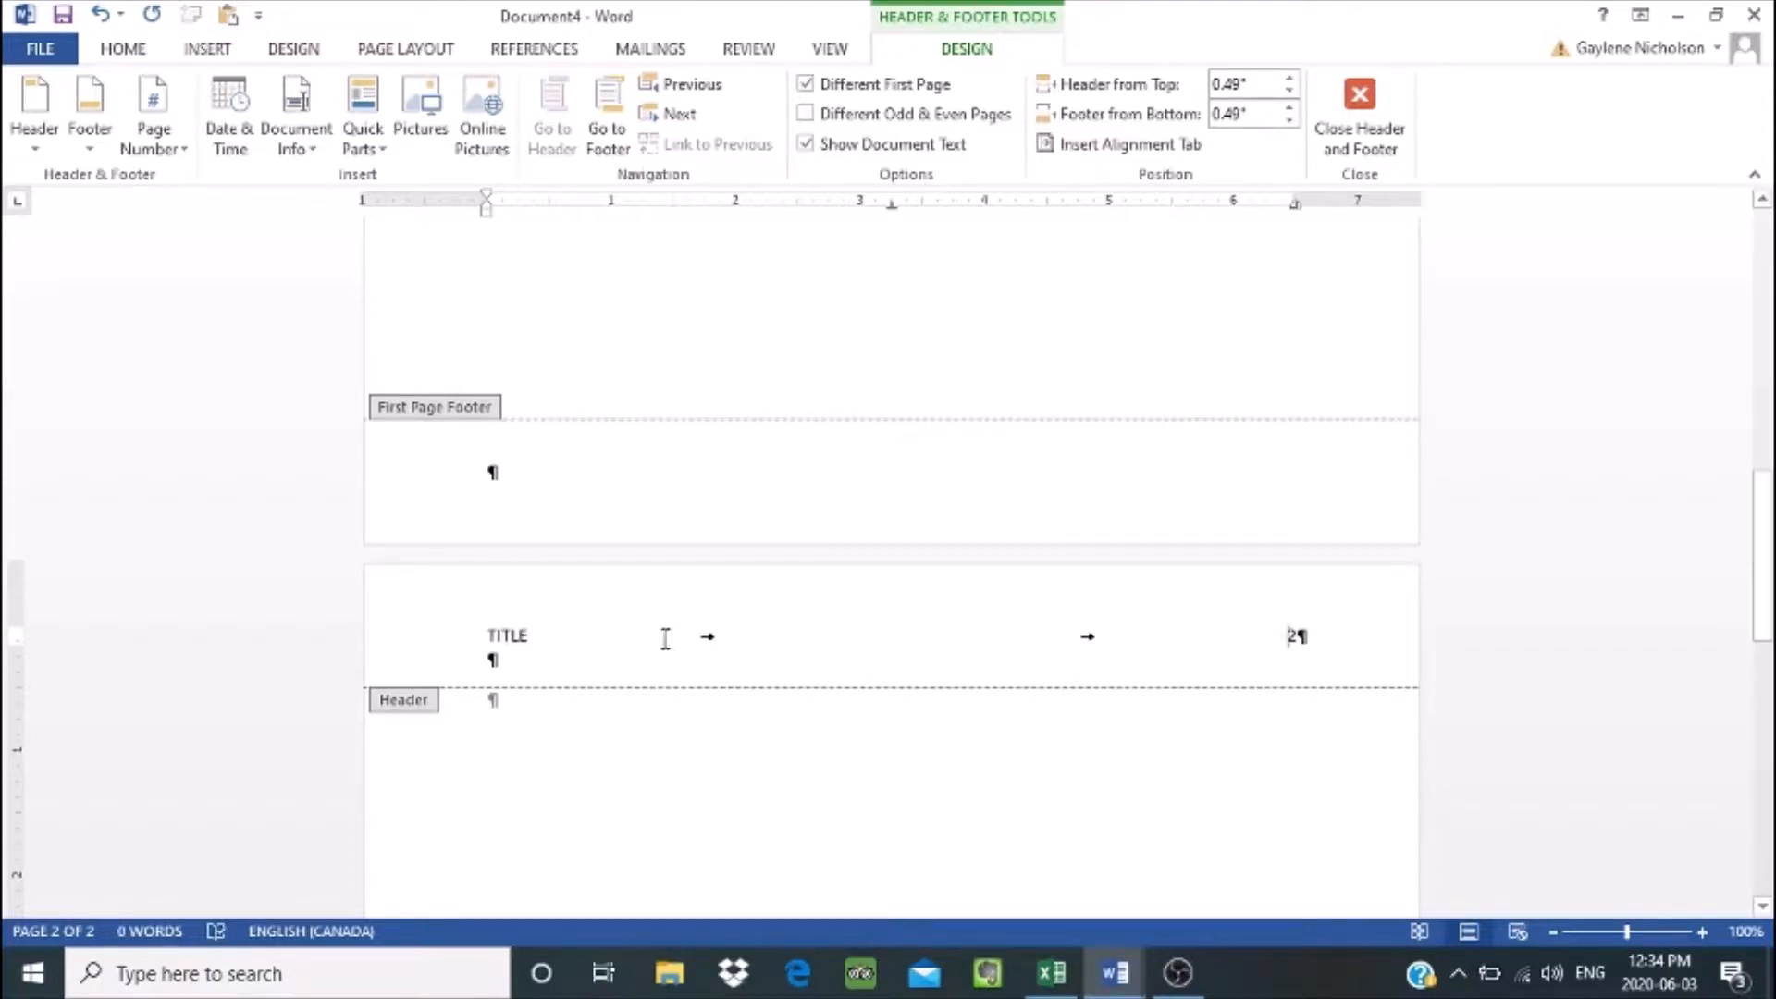
- Format the second page's header line as Times New Roman, size 12
left_click(432, 638)
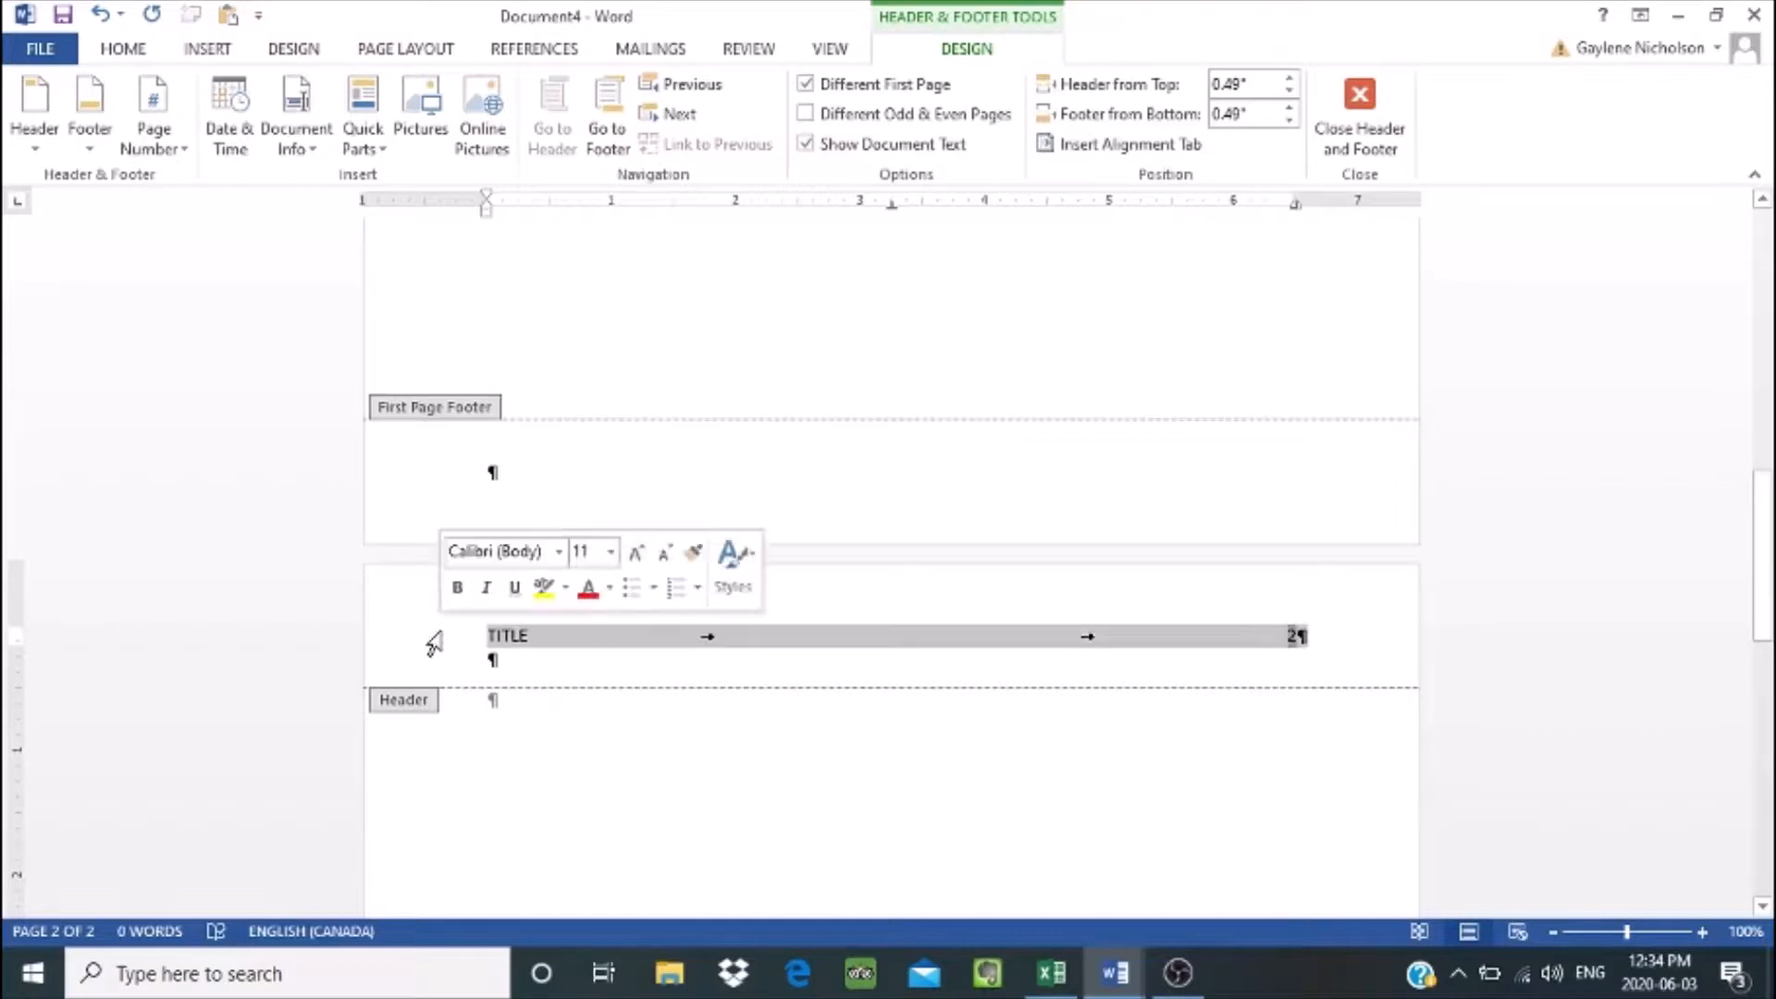
left_click(129, 52)
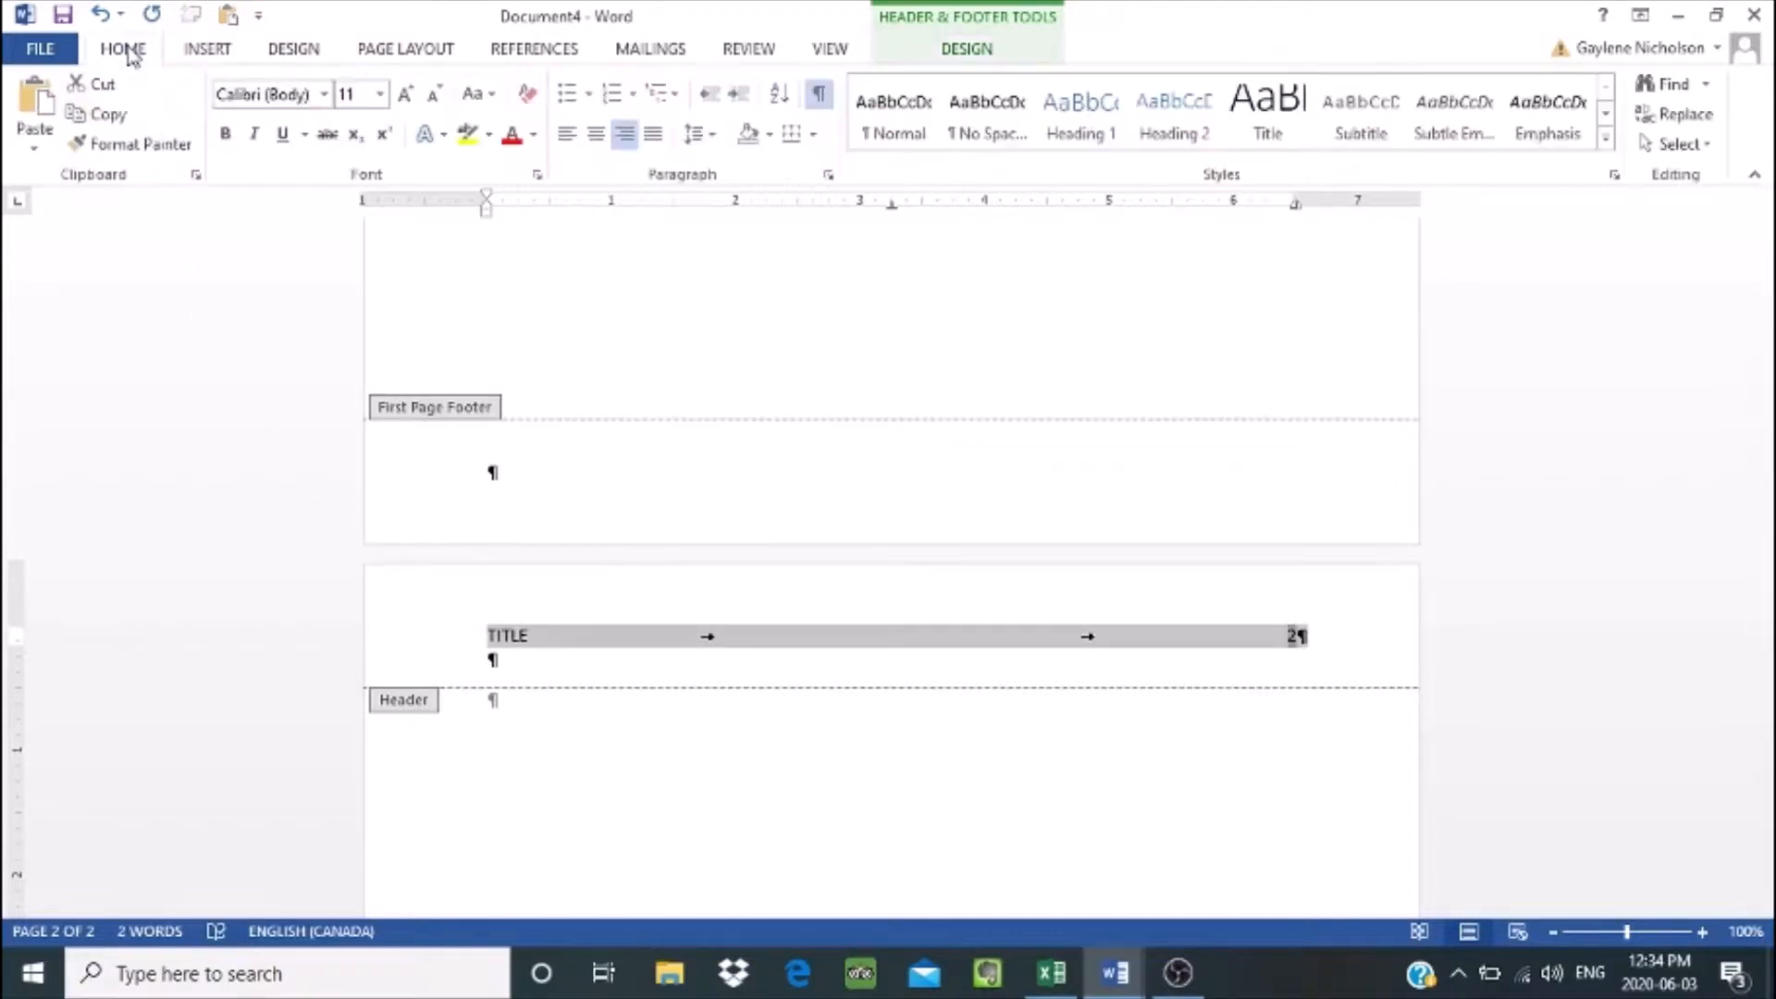
left_click(324, 95)
left_click(339, 258)
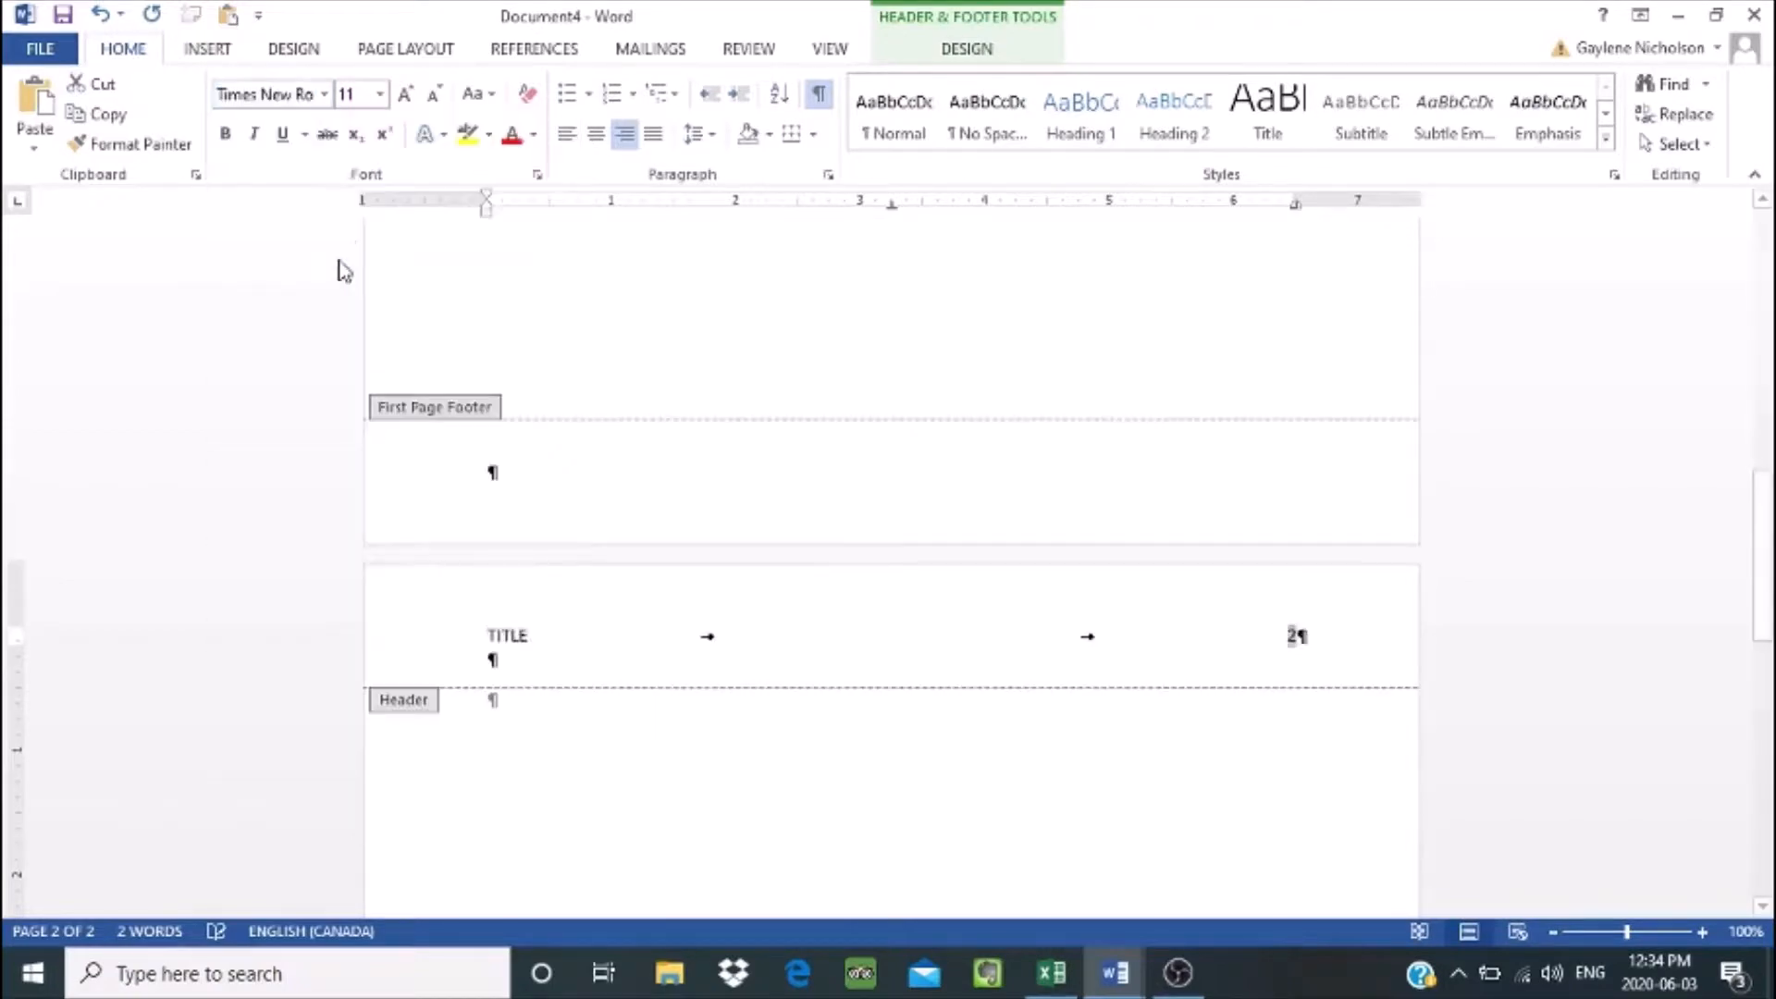
left_click(380, 93)
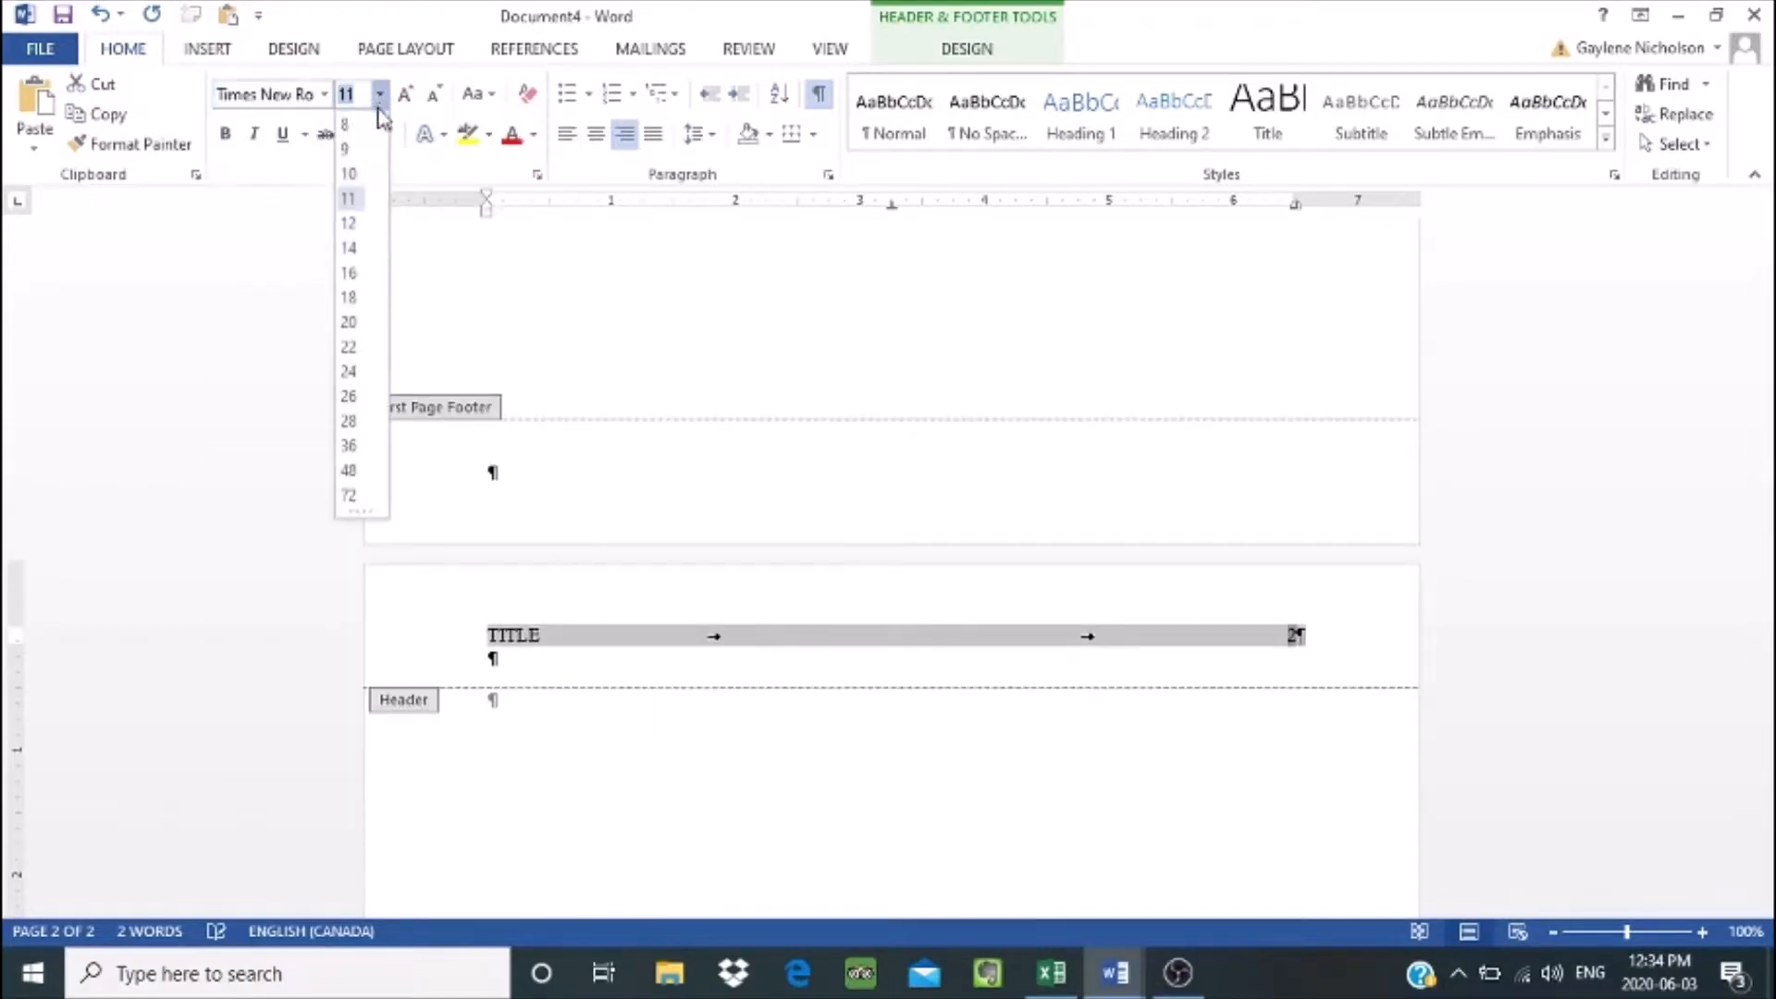
left_click(349, 223)
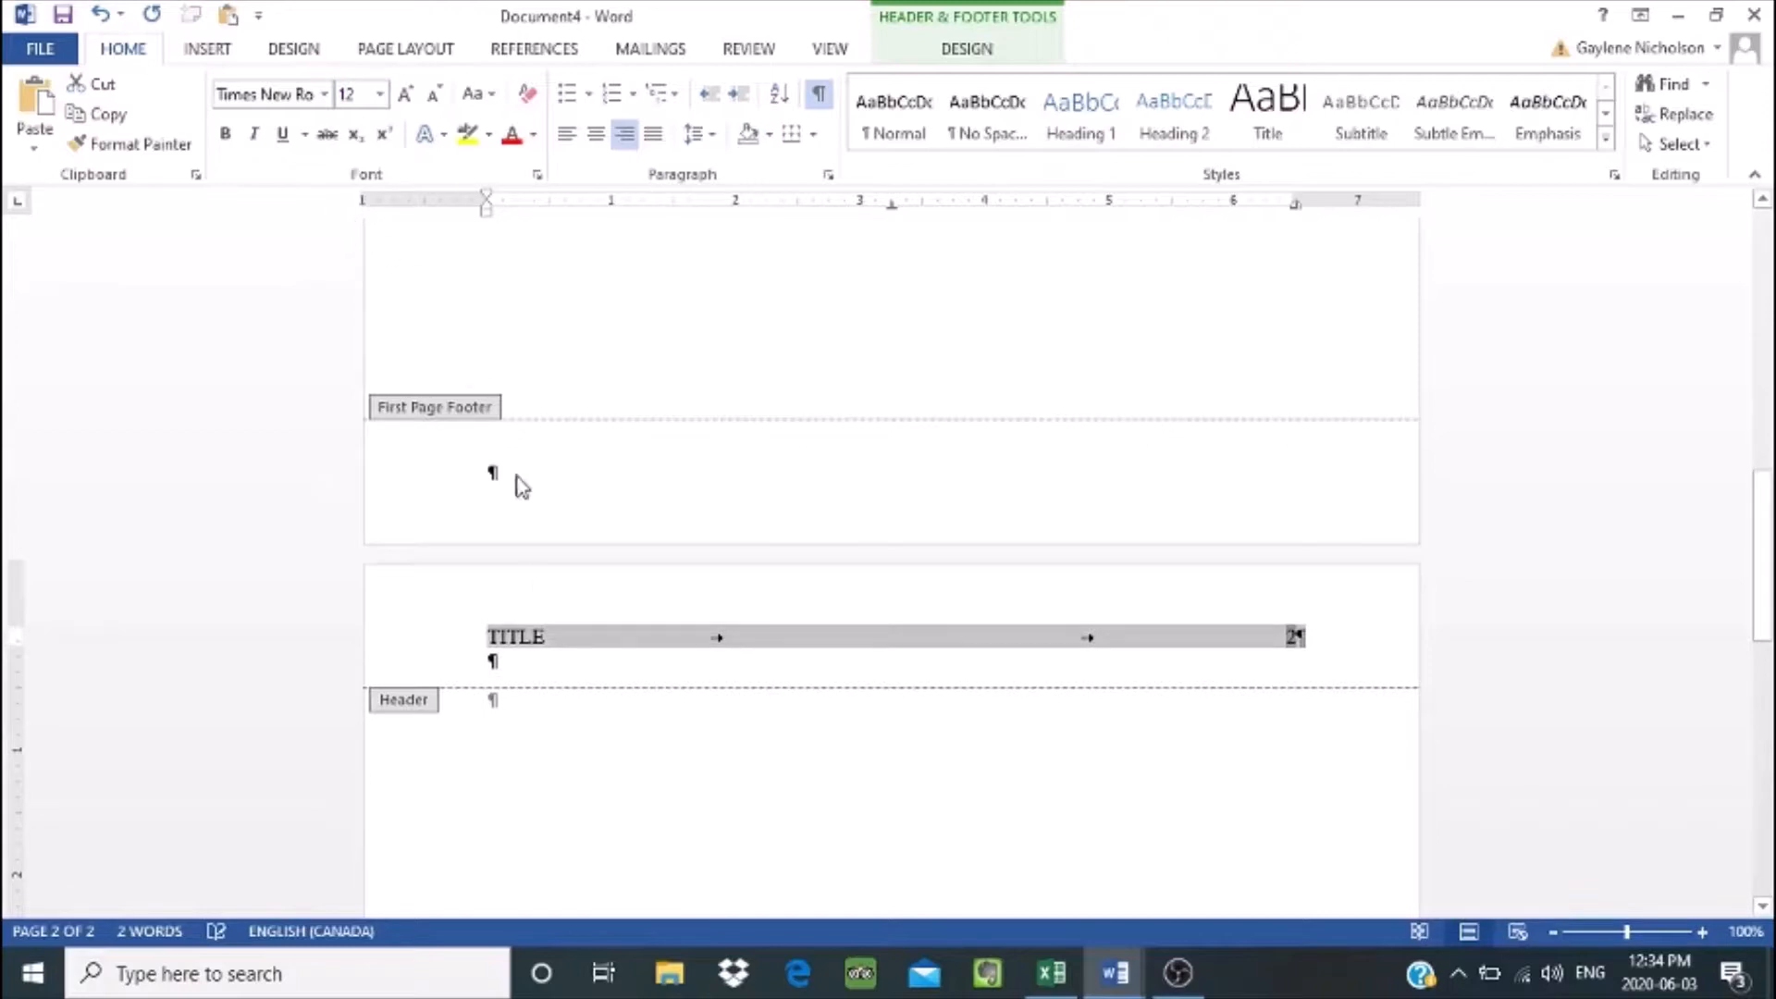
- Leave the second page's header and add a third page with a page break in the document body
left_click(586, 650)
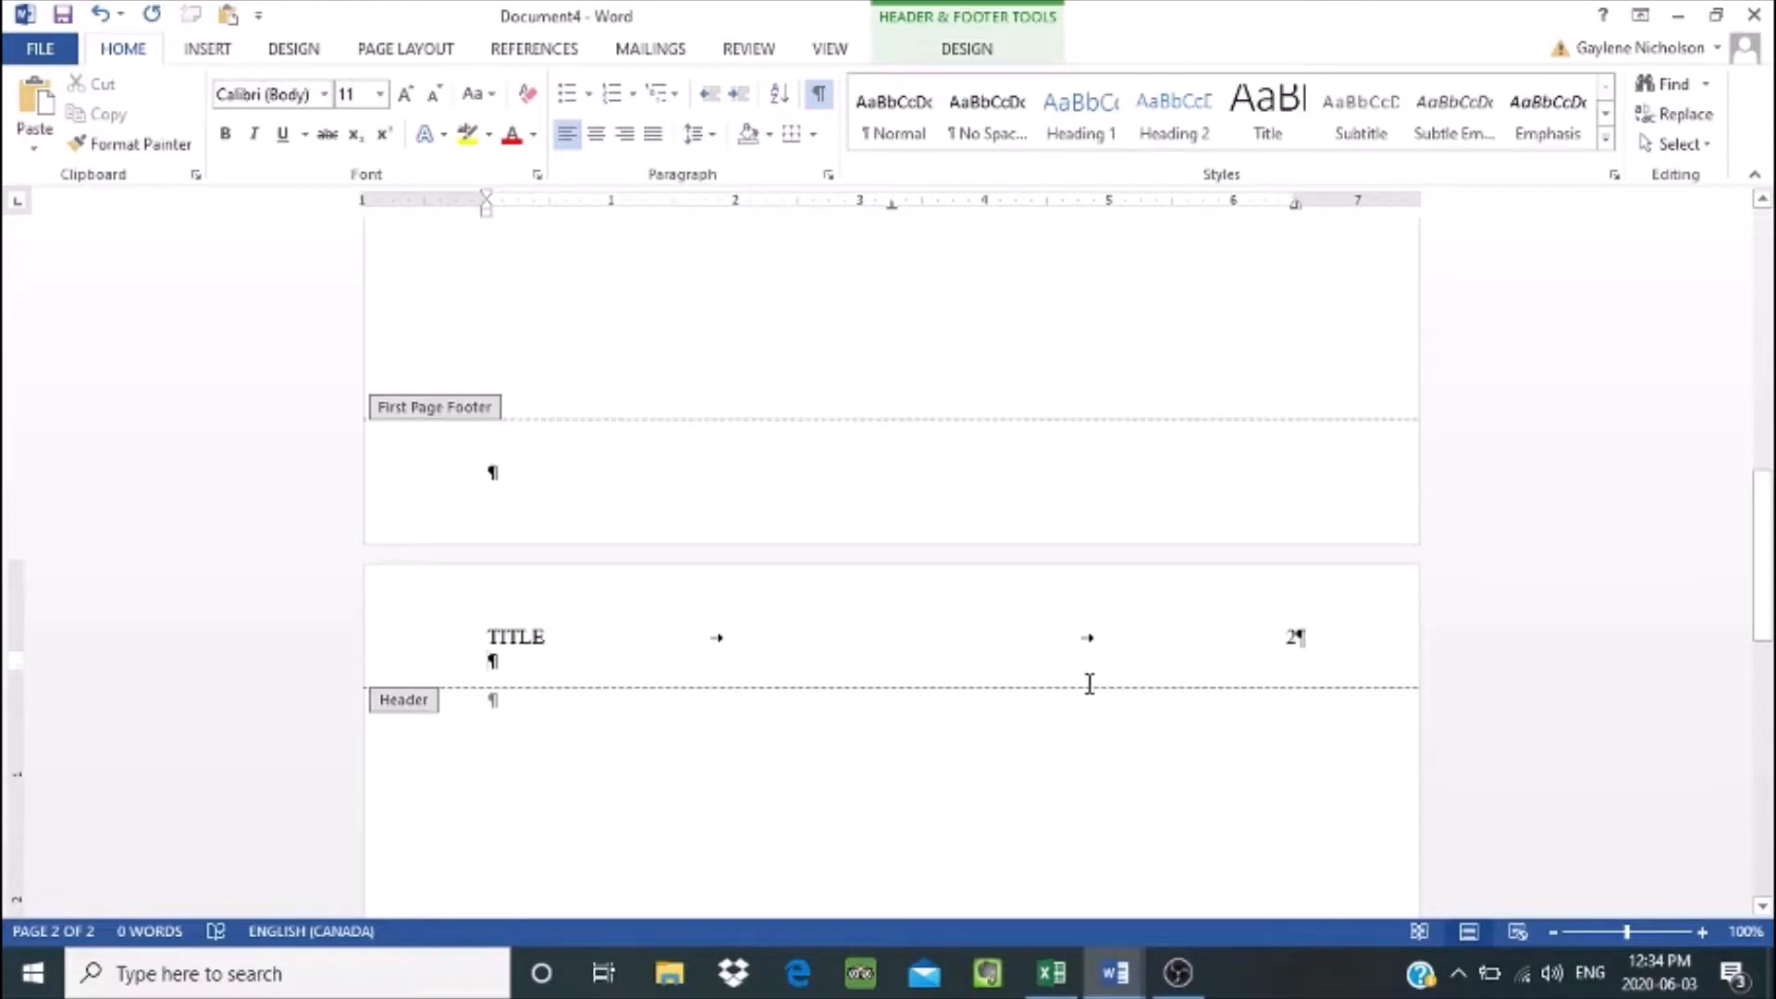
double_click(496, 701)
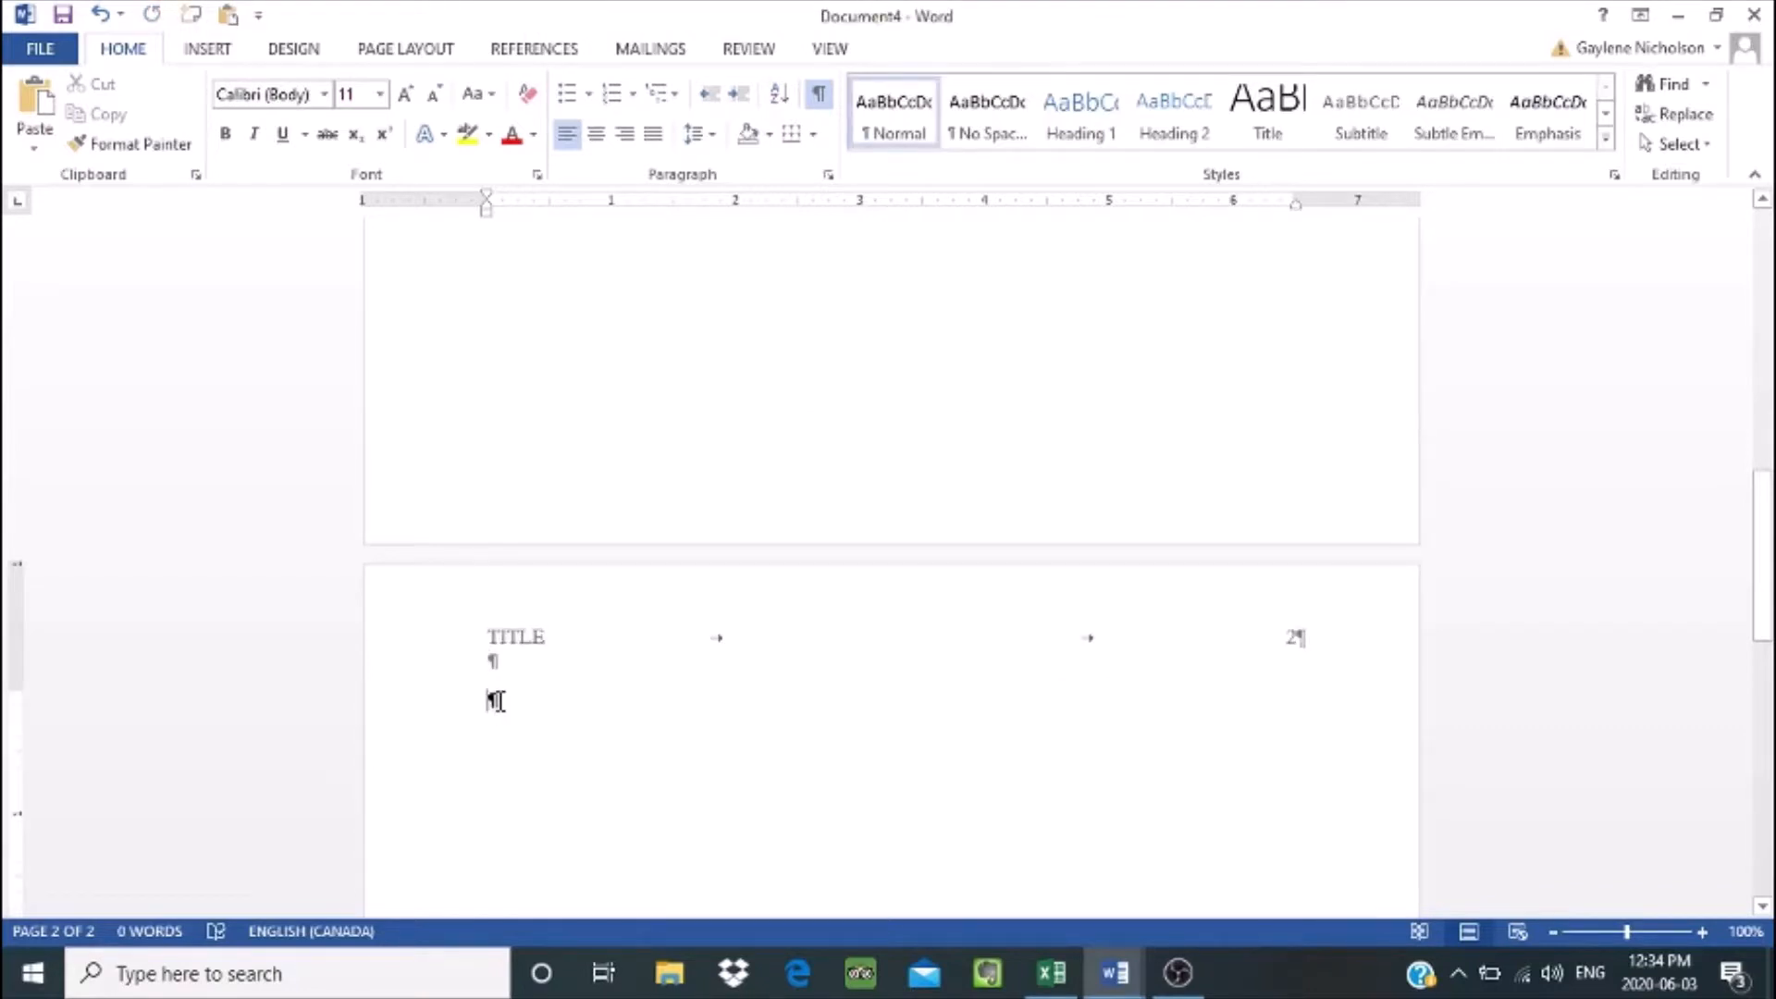
key("ctrl+Return")
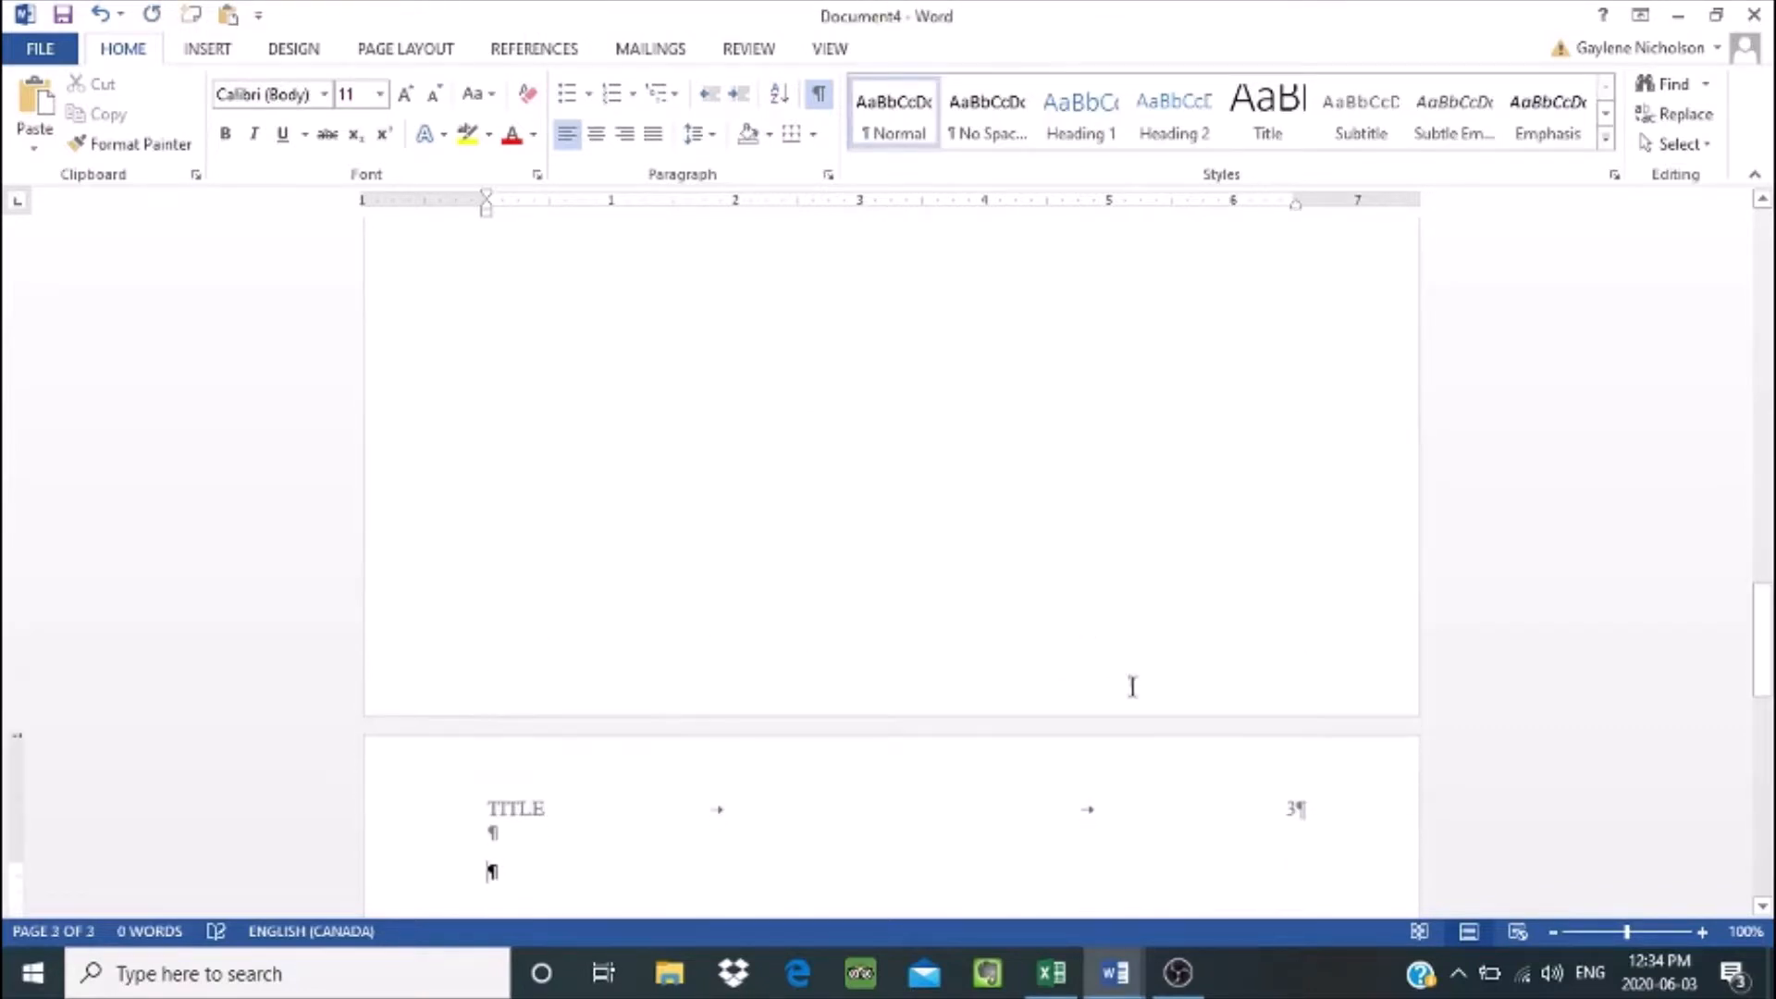
left_click_drag(1767, 622, 1764, 652)
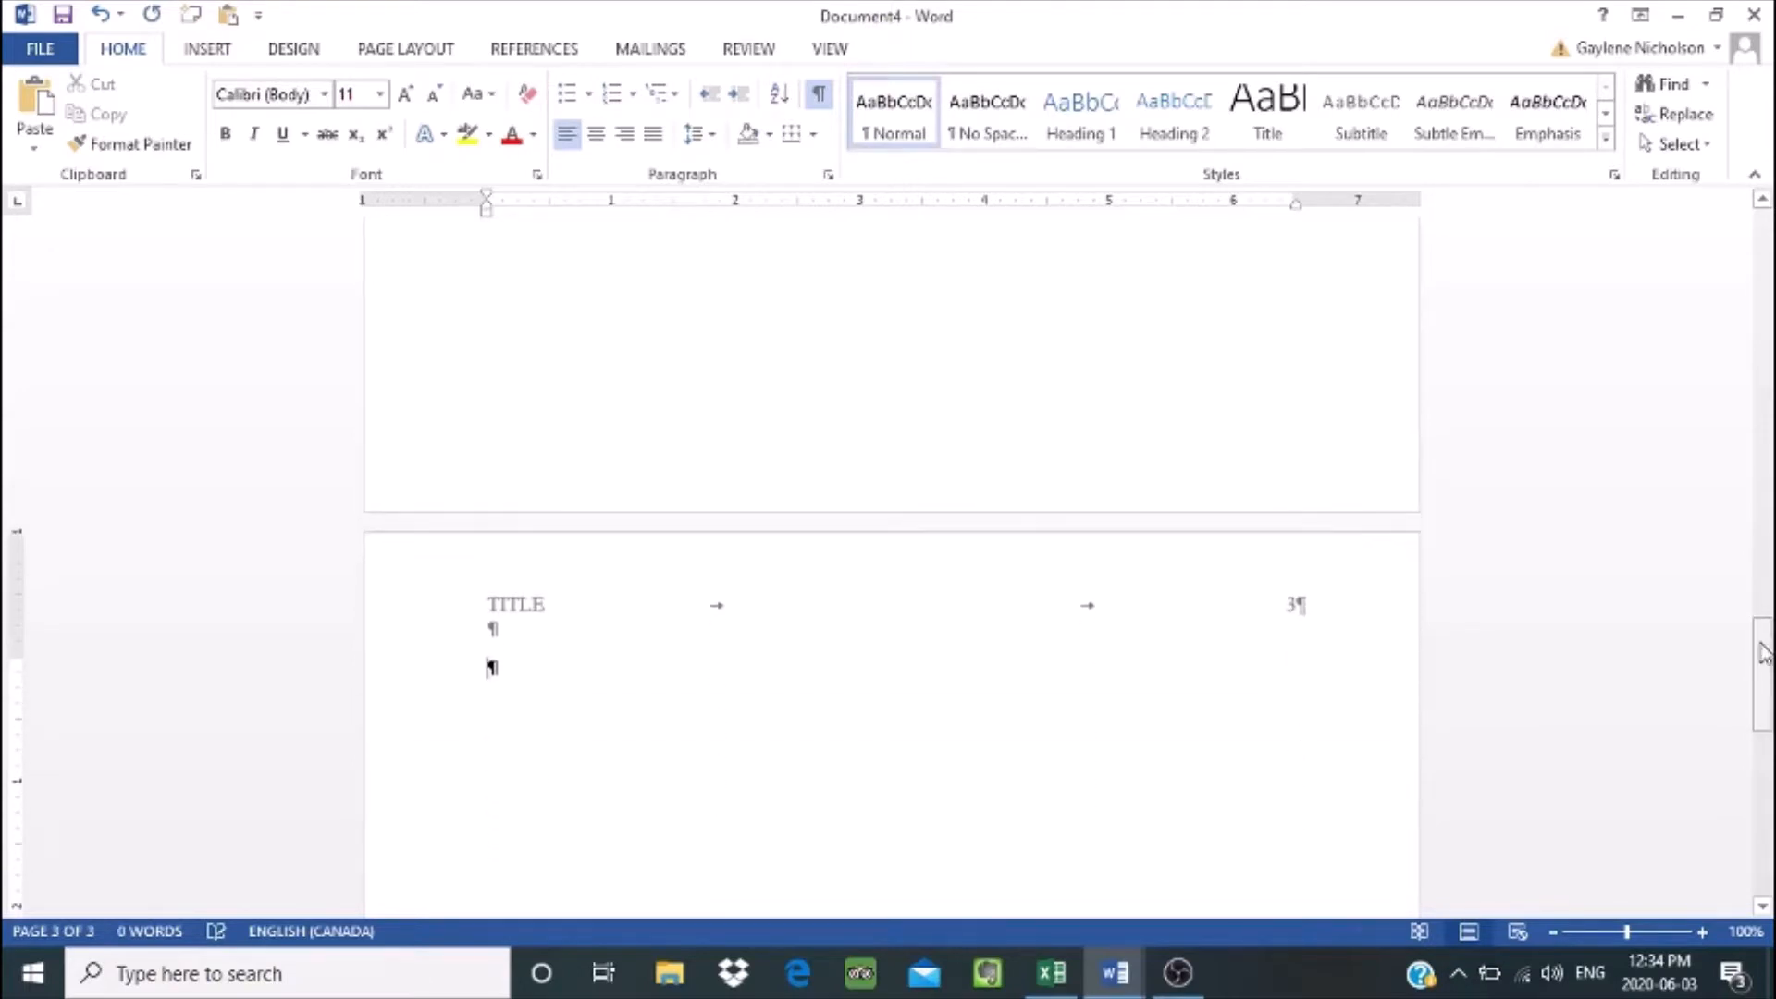
- Open the third page's header, compare the headers back to the first page, close header editing and return to page one
double_click(874, 611)
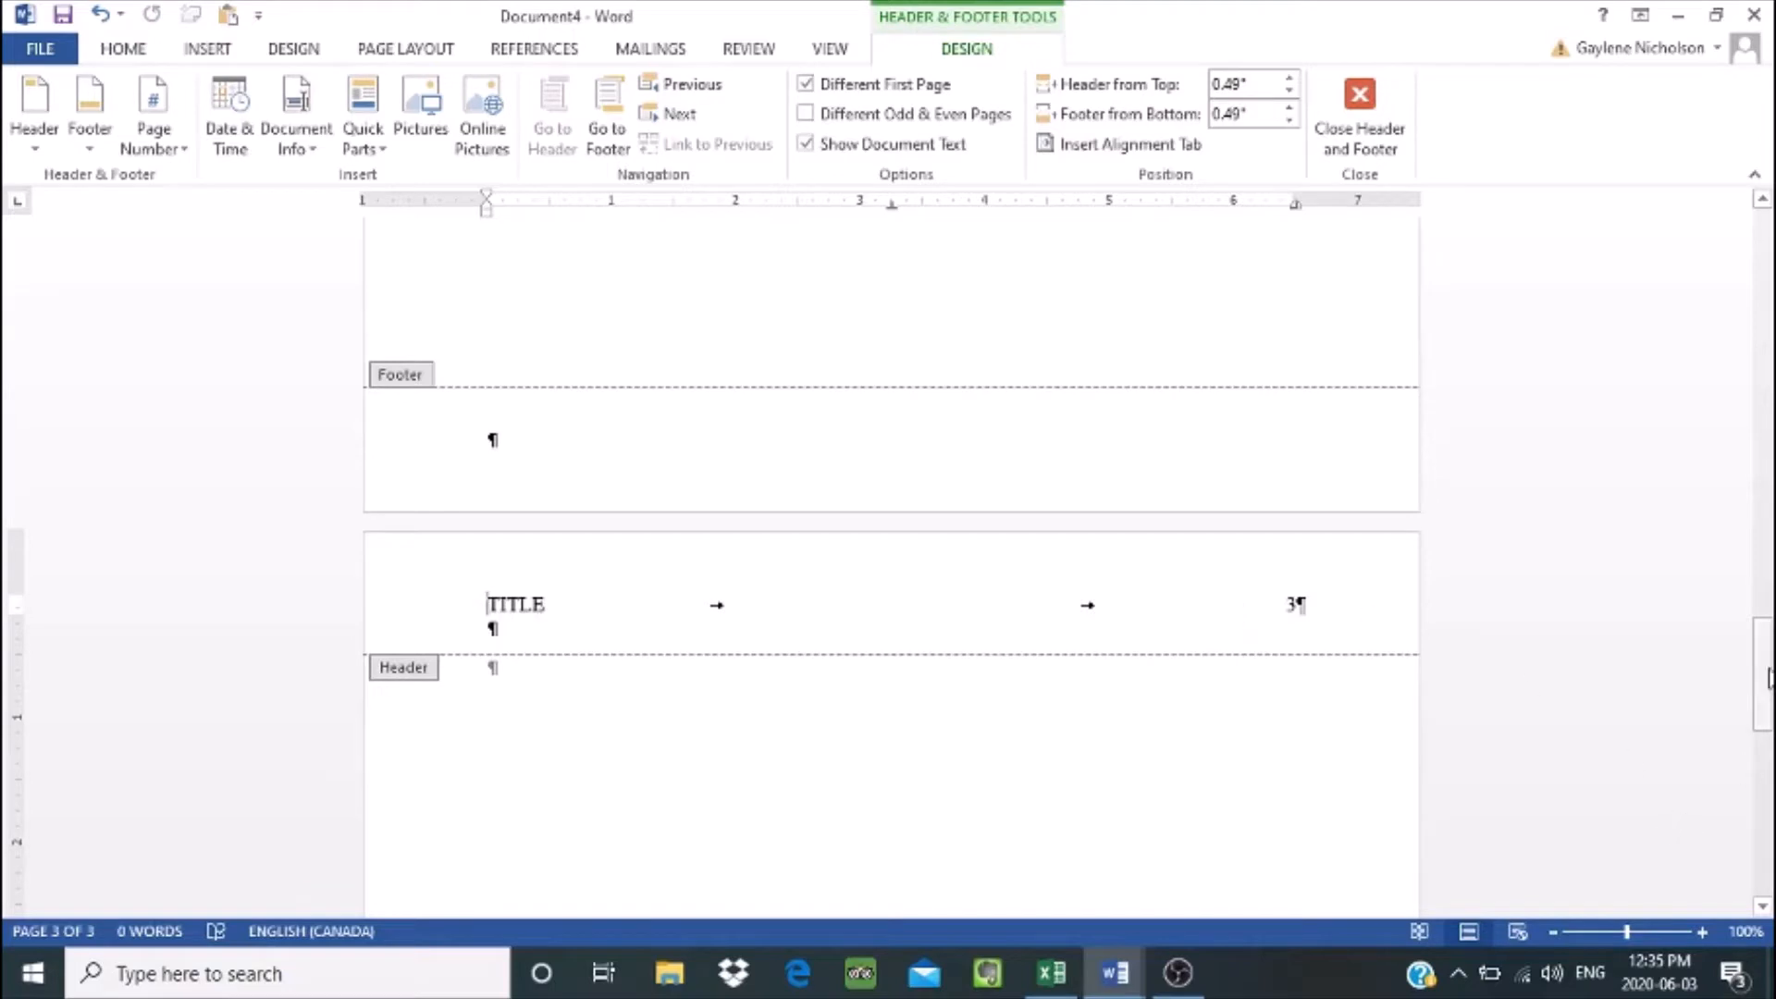
left_click_drag(1768, 678, 1751, 475)
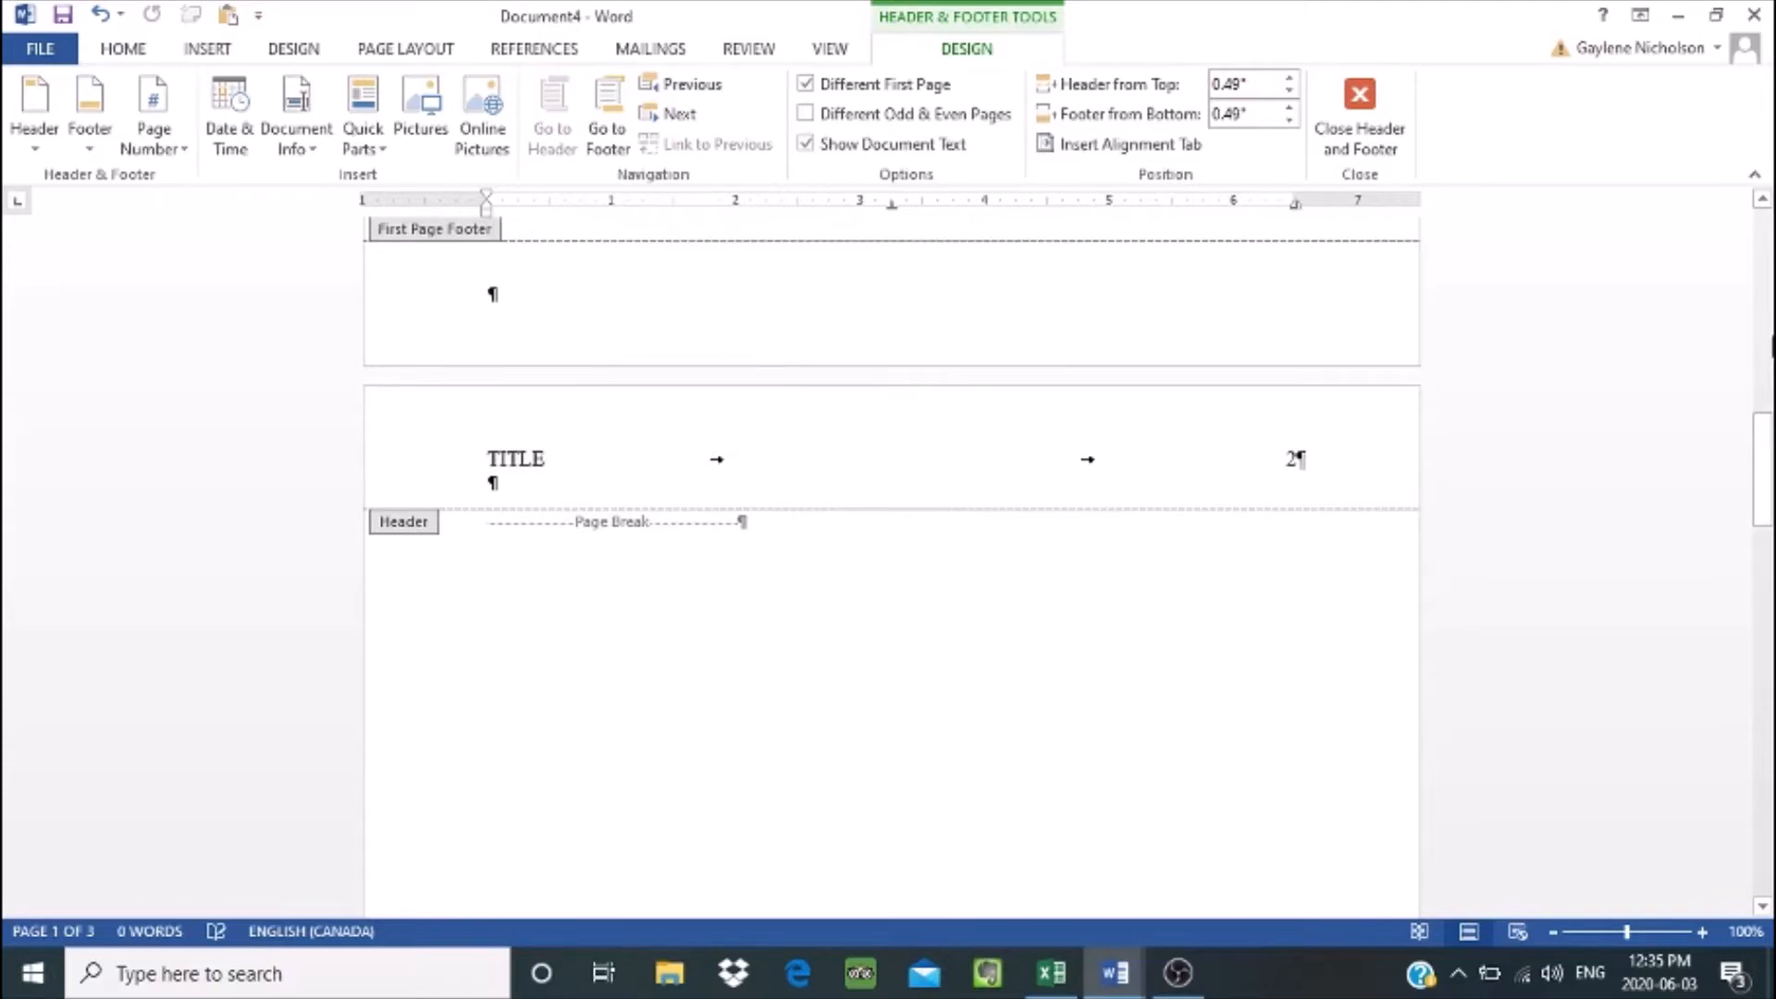
left_click_drag(1767, 443, 1763, 233)
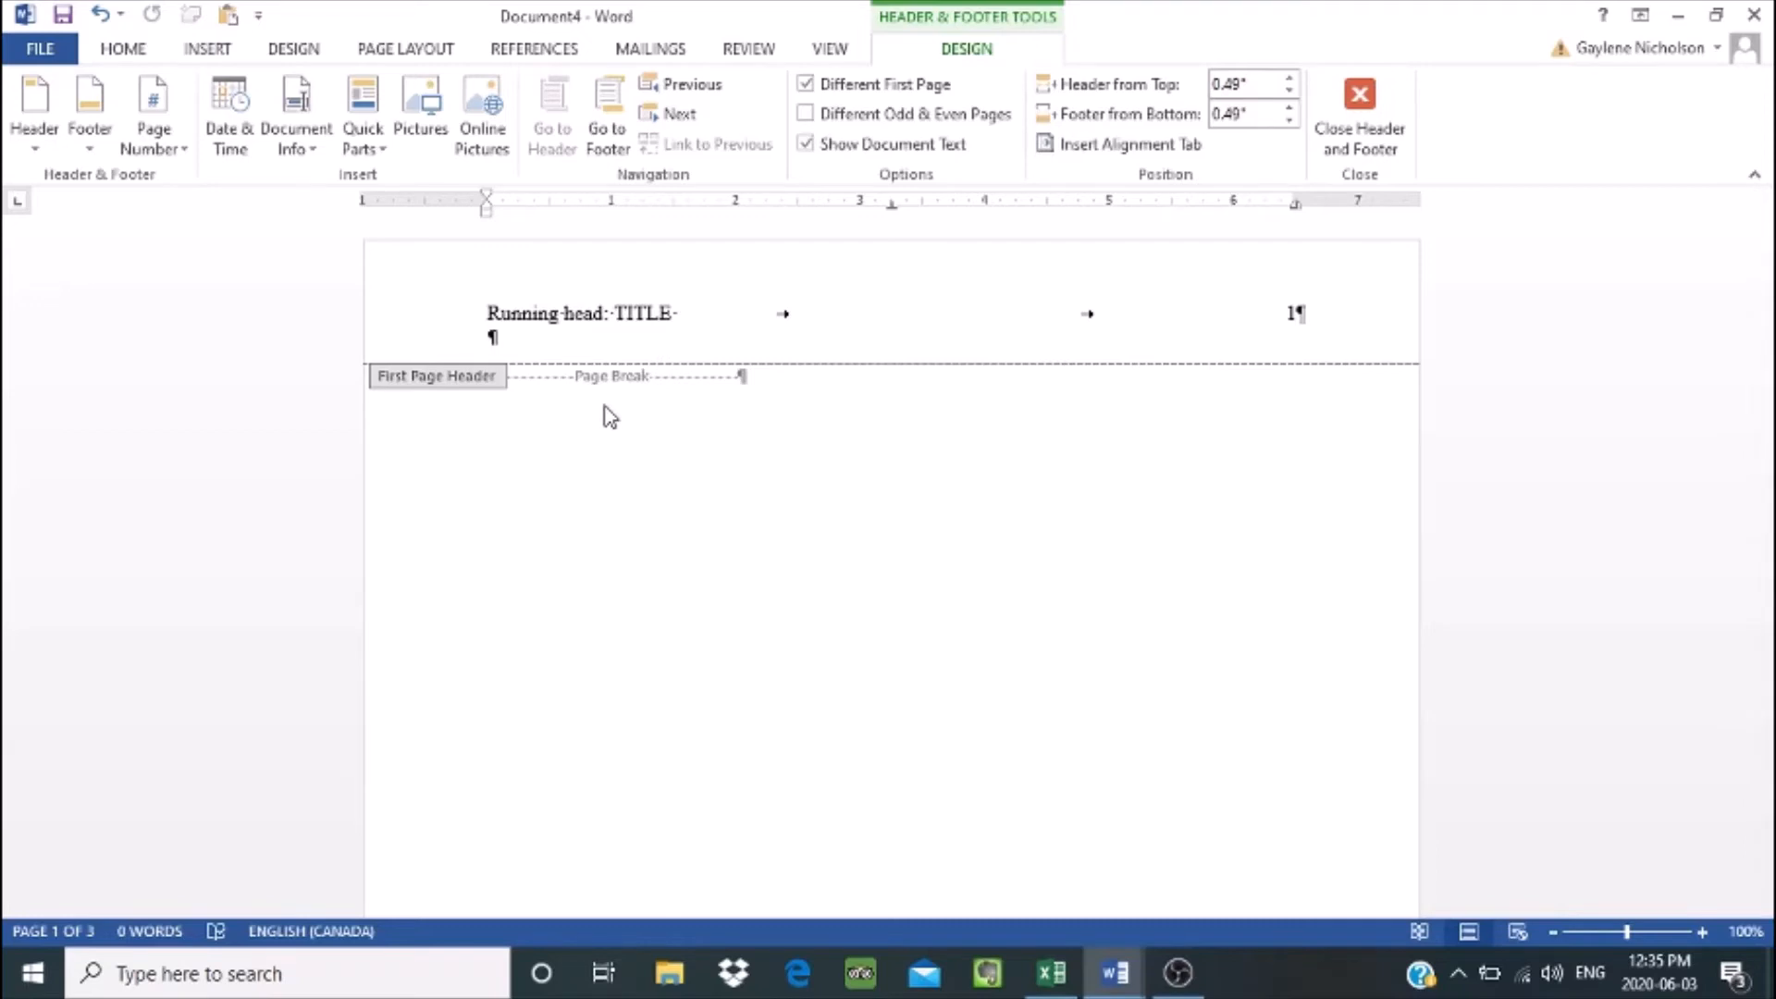
left_click(1348, 143)
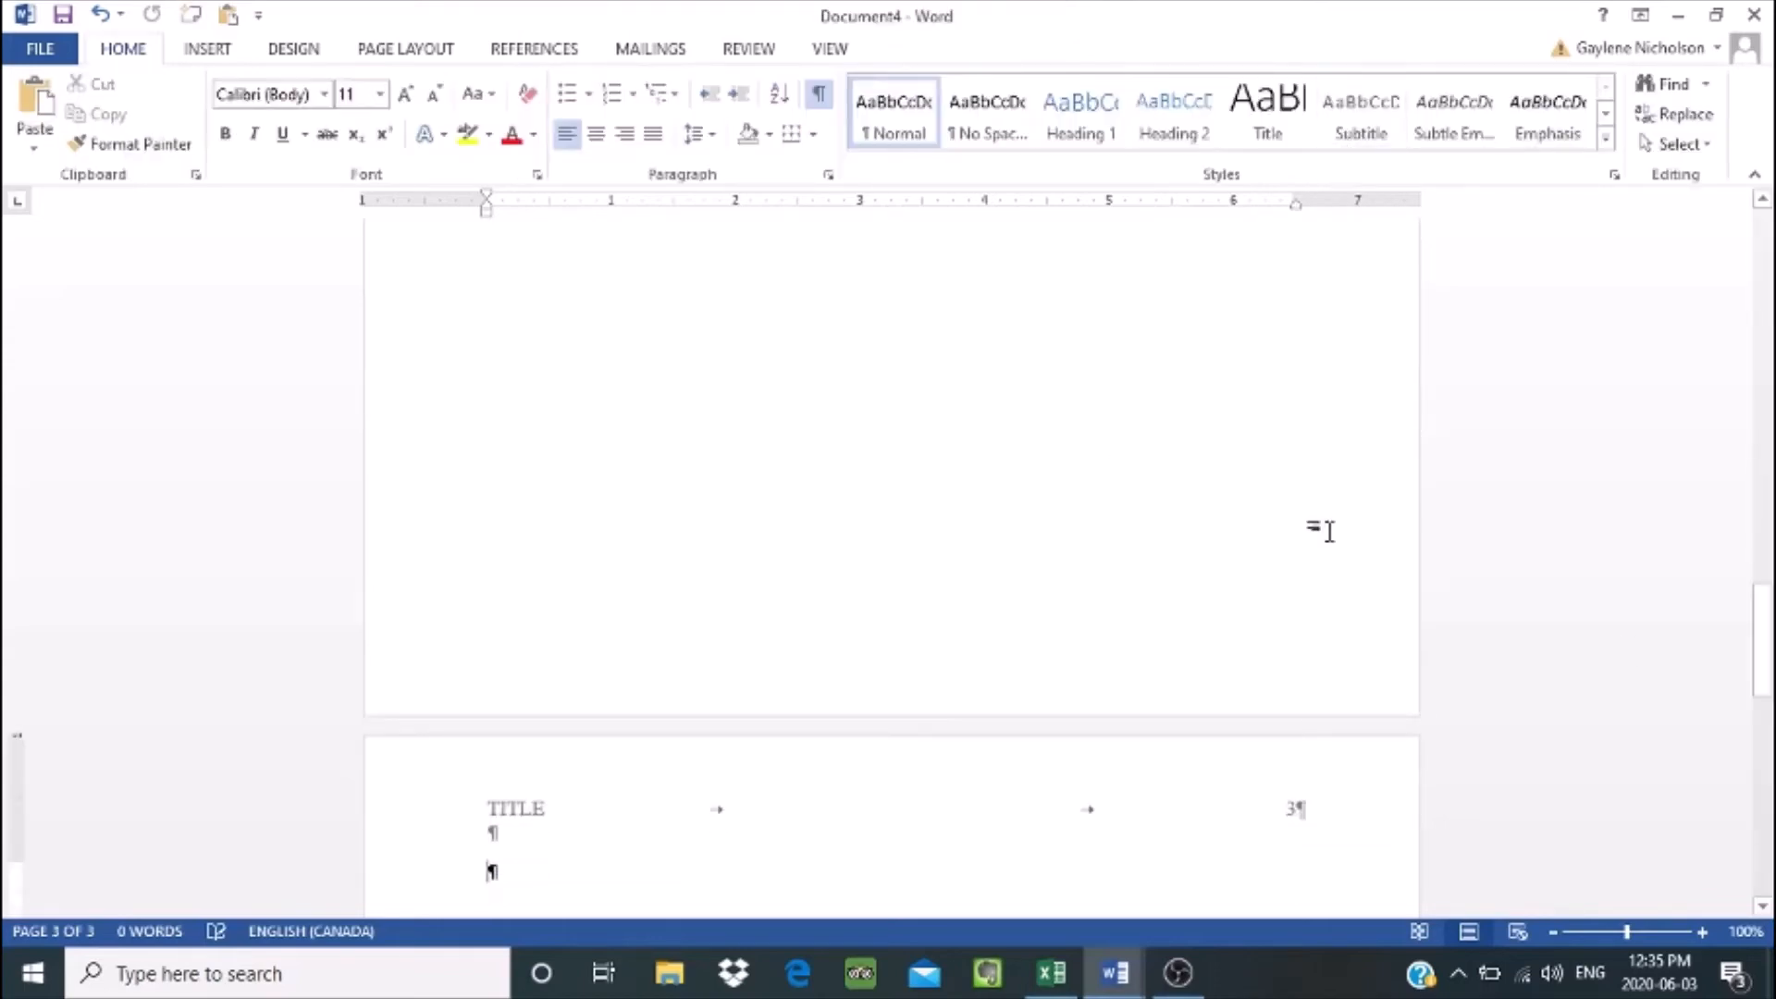
left_click_drag(1761, 657, 1761, 263)
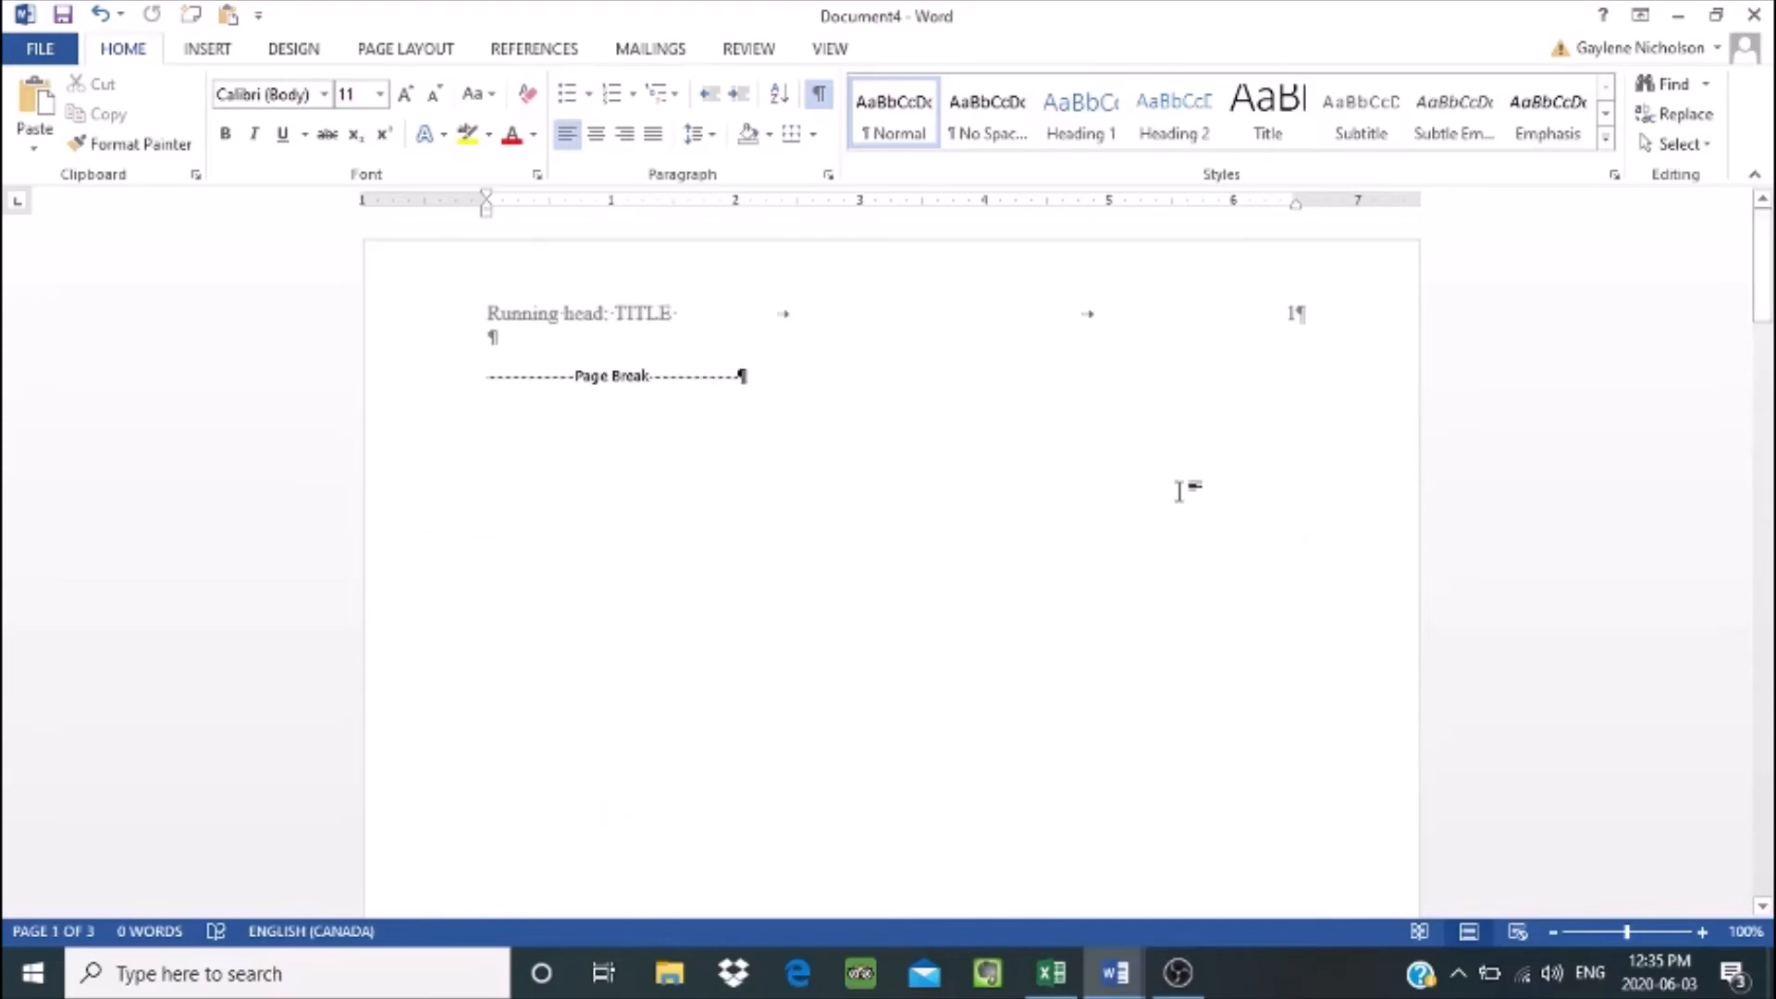